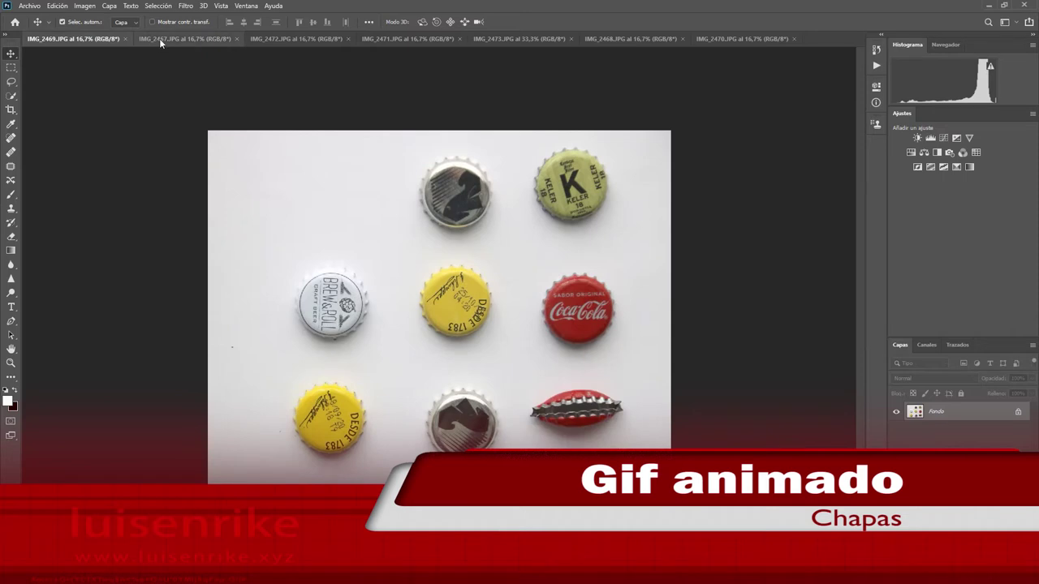
Look through the open bottle-cap photos, including IMG_2472 and IMG_2473
drag(159, 38, 63, 42)
click(333, 39)
click(379, 39)
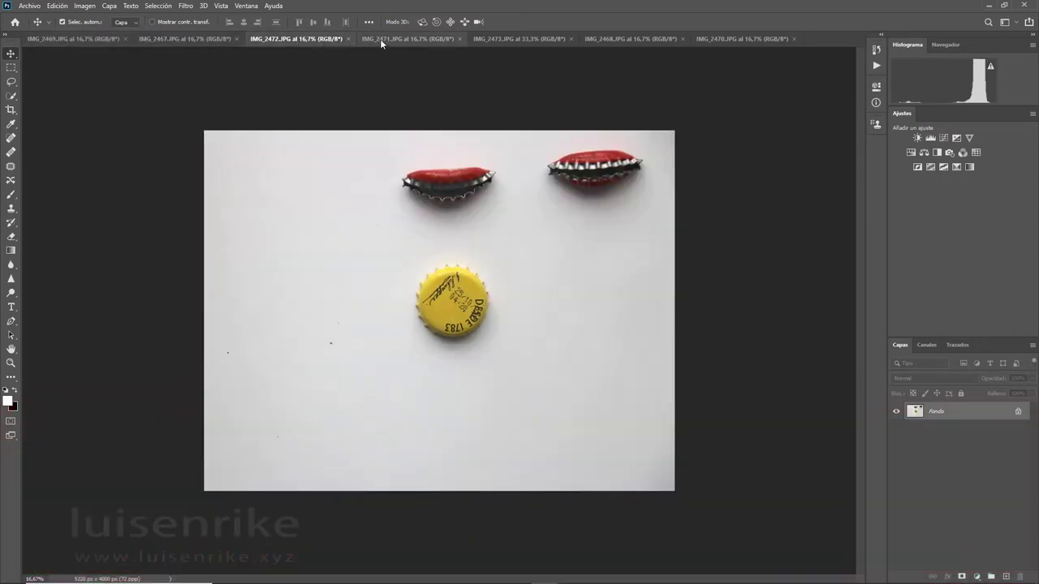
click(519, 39)
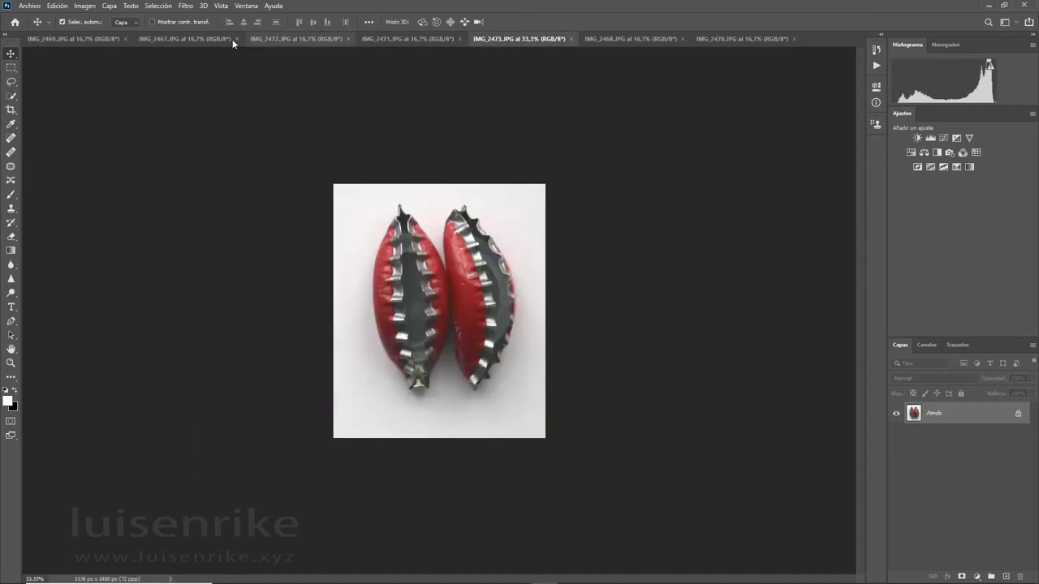
Copy the entire IMG_2469 photo into IMG_2467 as a new layer and close IMG_2469
click(80, 39)
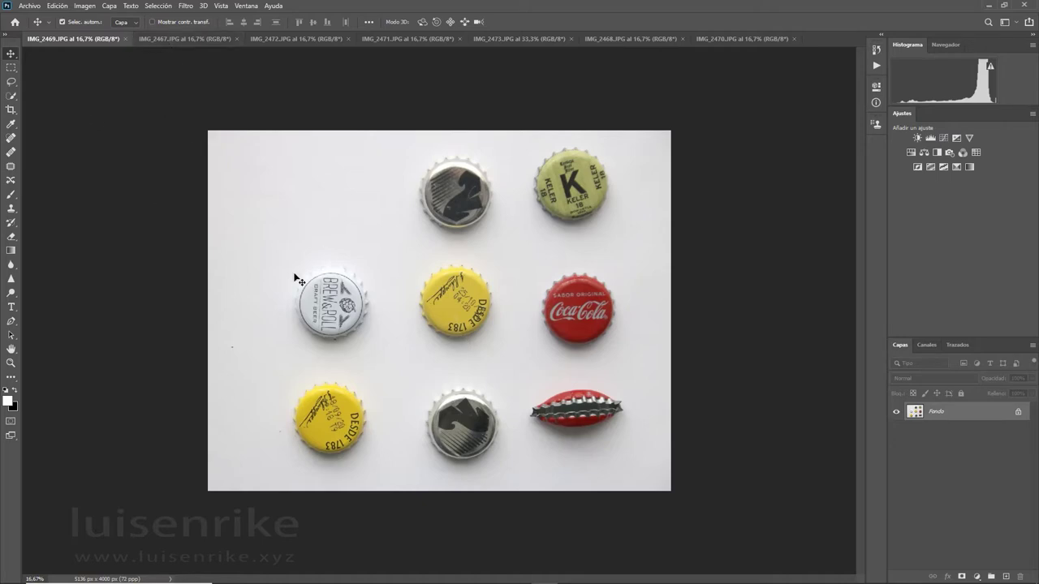
key(ctrl+a)
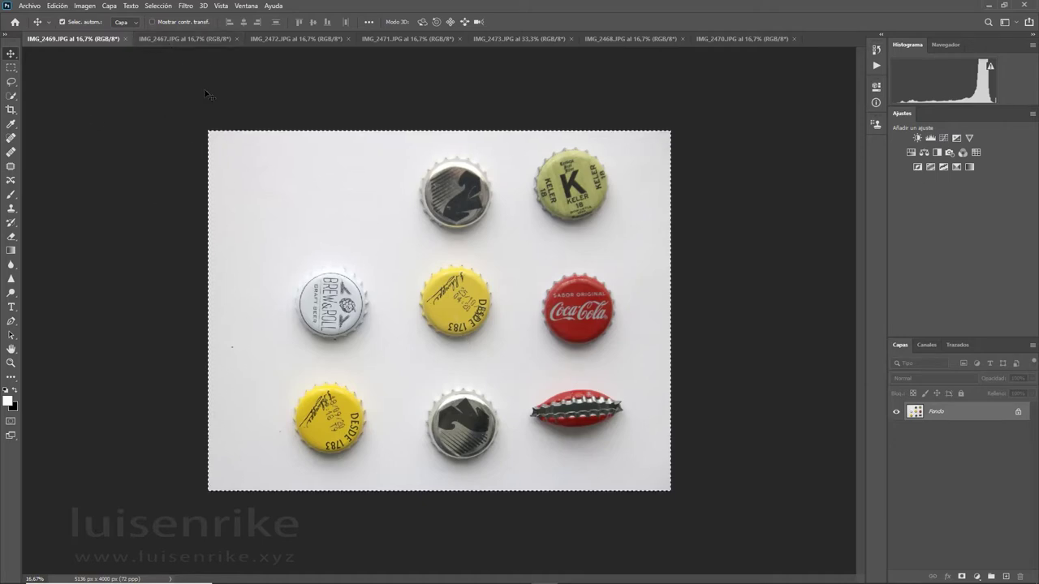
click(186, 39)
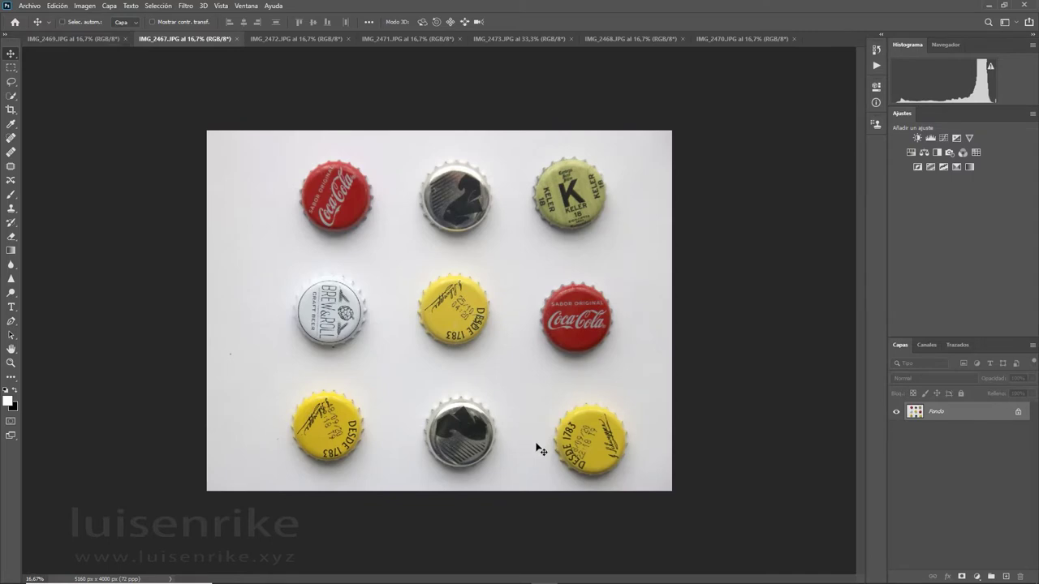
key(ctrl+v)
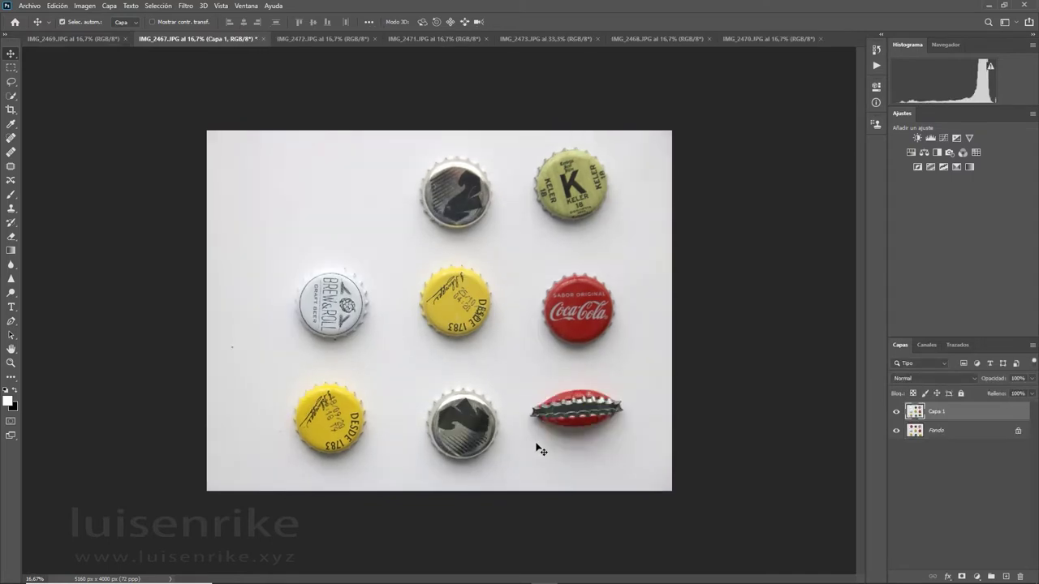
click(83, 42)
click(125, 39)
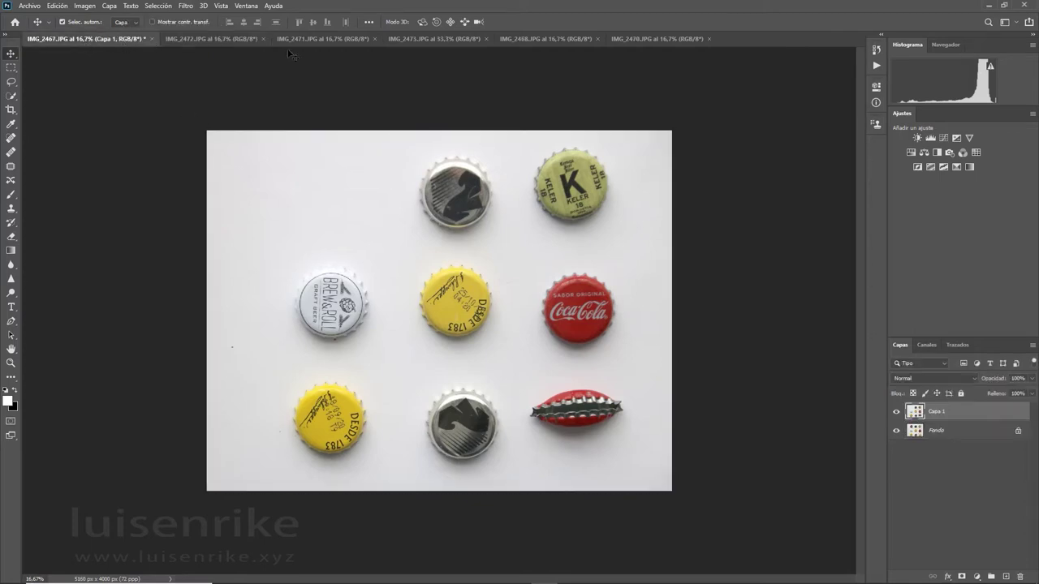
Copy the entire IMG_2468 photo into IMG_2467 as a new layer and close IMG_2468
click(305, 43)
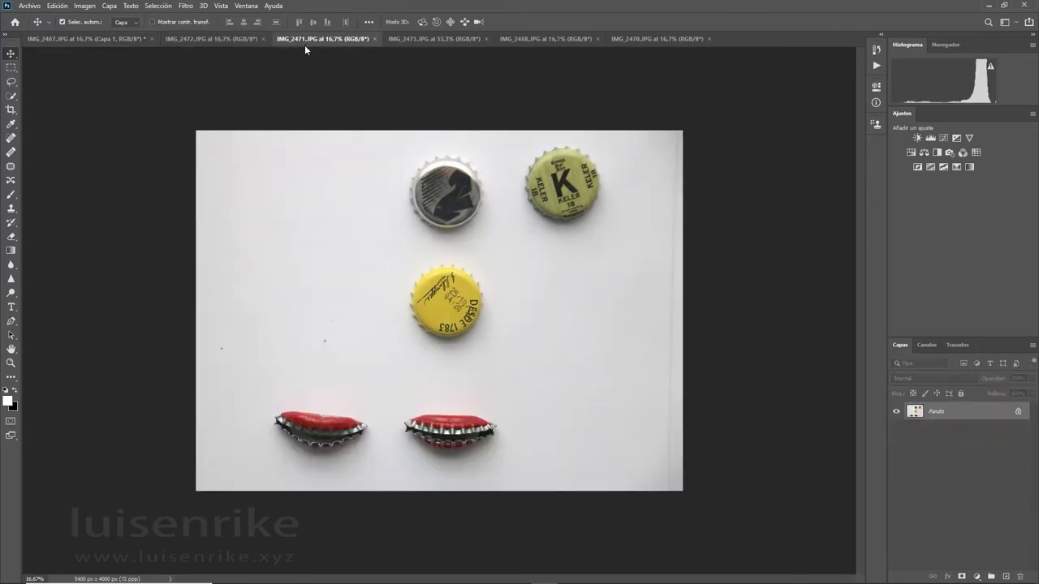
click(413, 39)
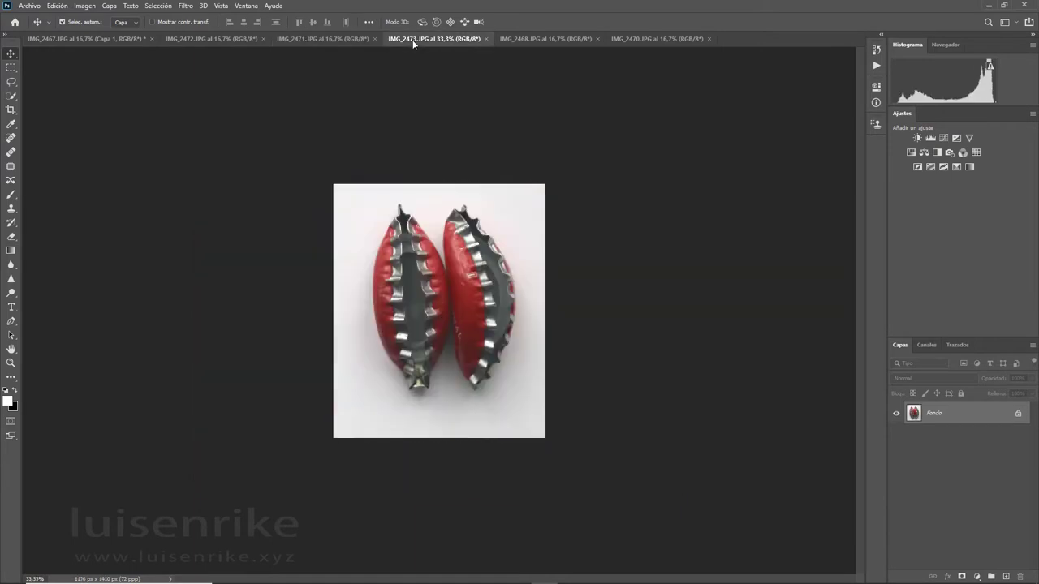
click(527, 36)
key(ctrl+a)
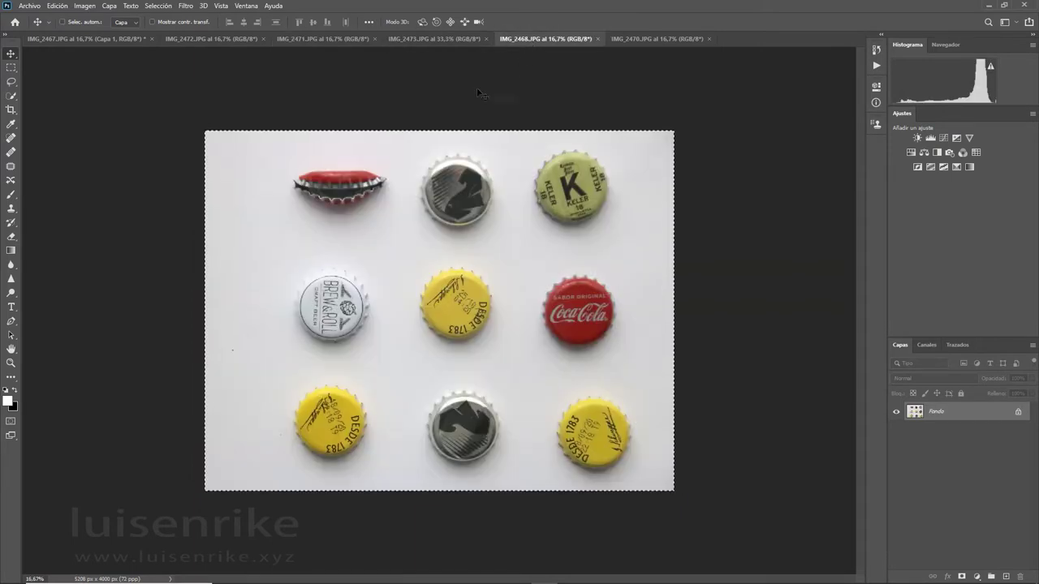
click(119, 39)
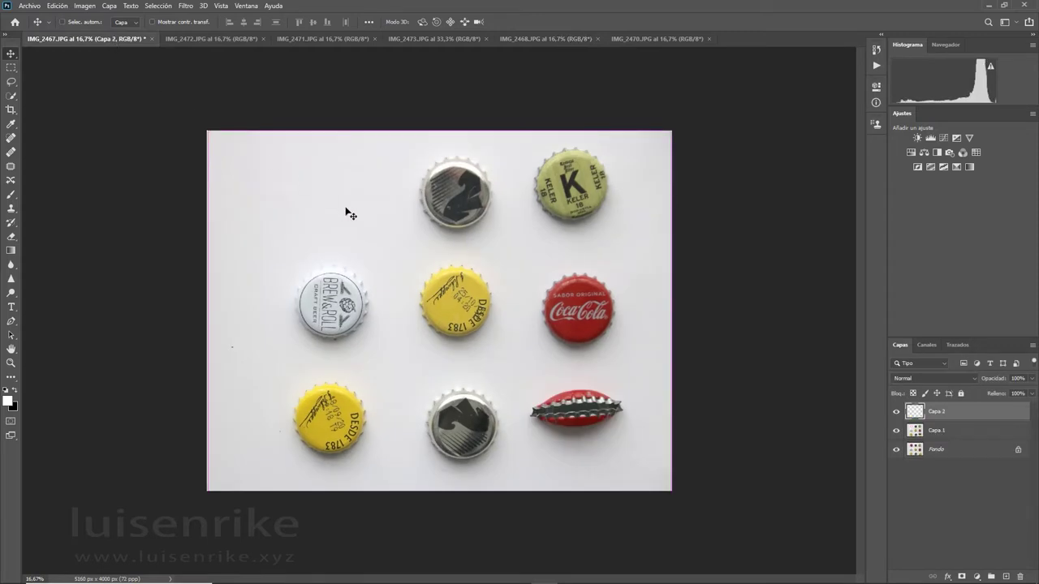
key(ctrl+v)
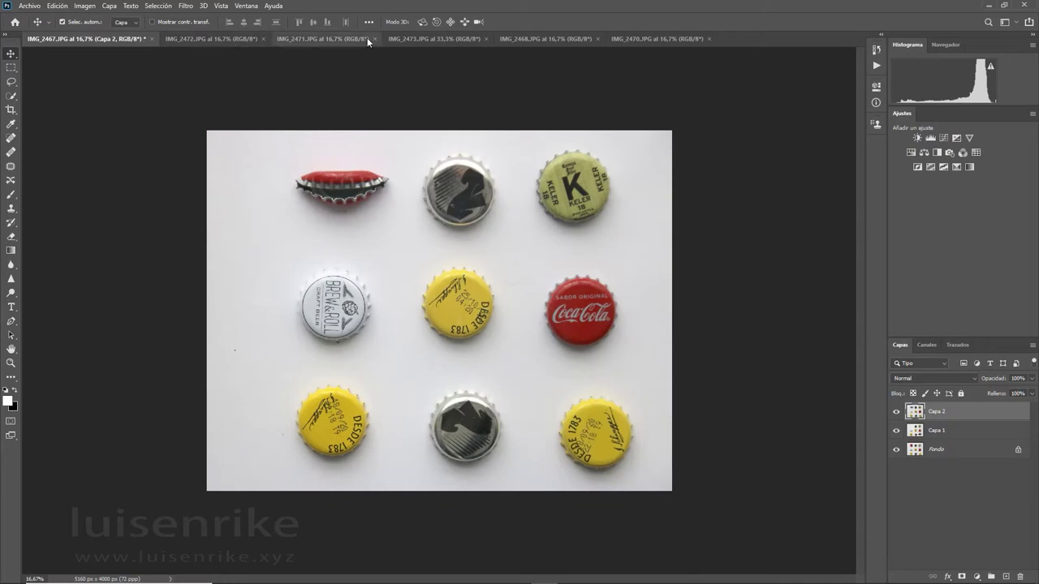
click(424, 39)
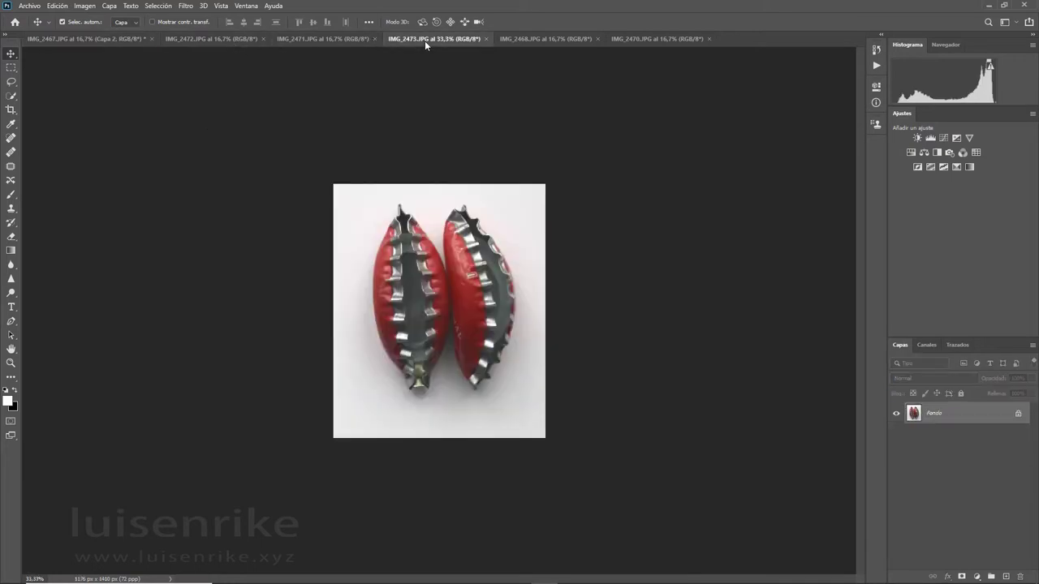
click(553, 39)
click(597, 38)
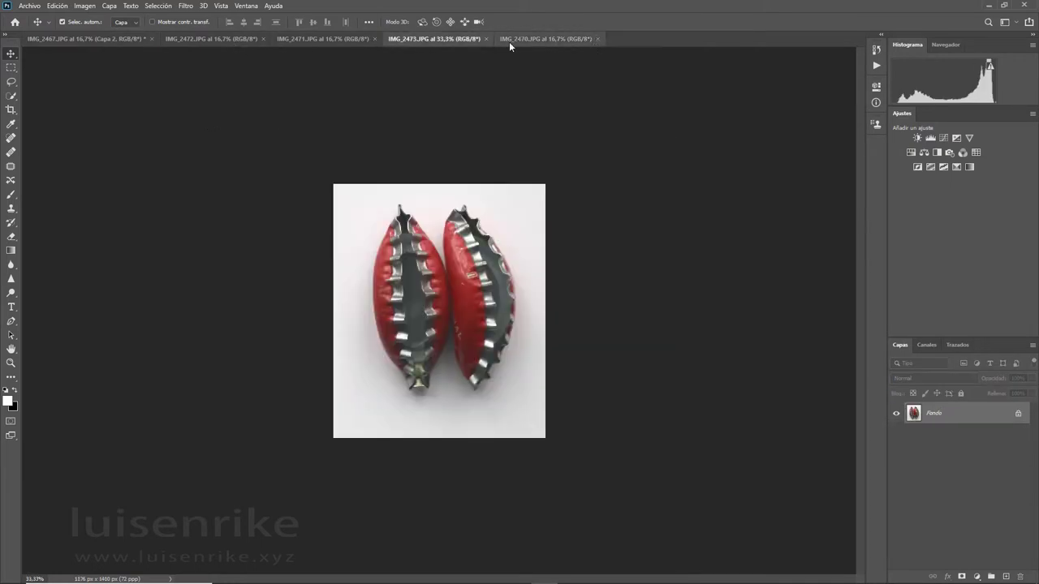
Copy the entire IMG_2470 photo into IMG_2467 as a new layer and close IMG_2470
click(540, 39)
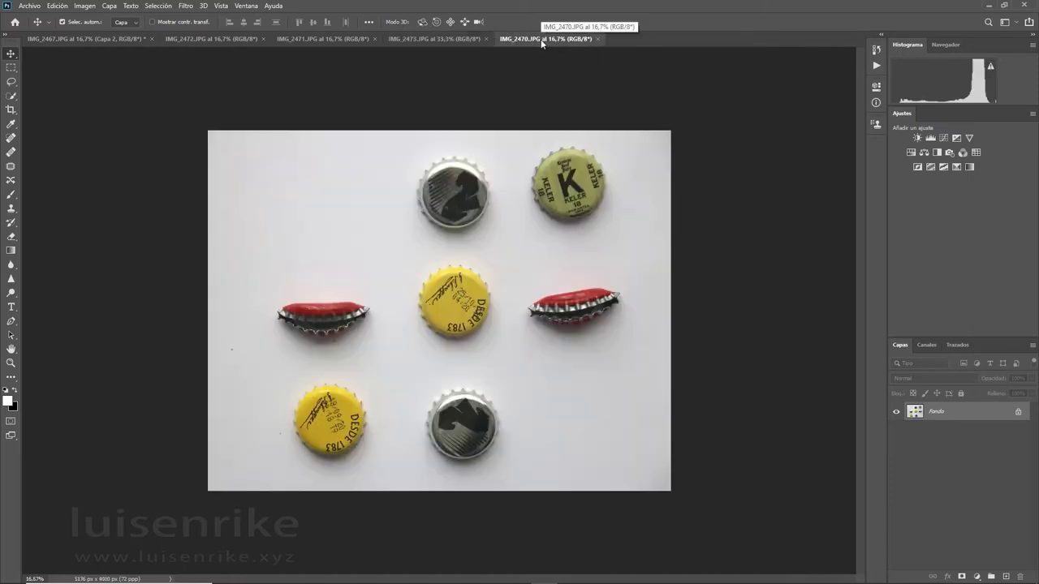
key(ctrl+a)
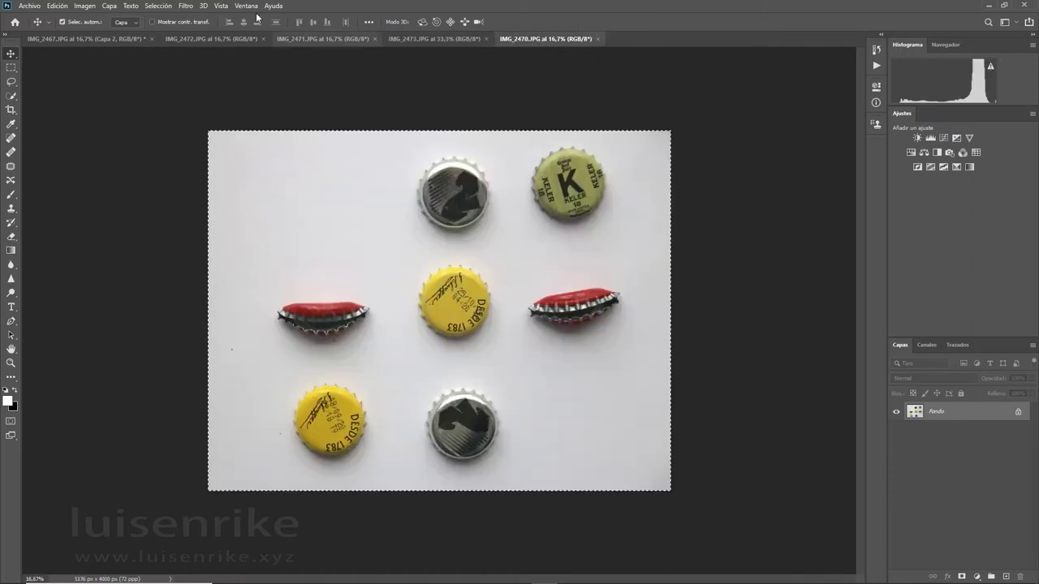
click(123, 40)
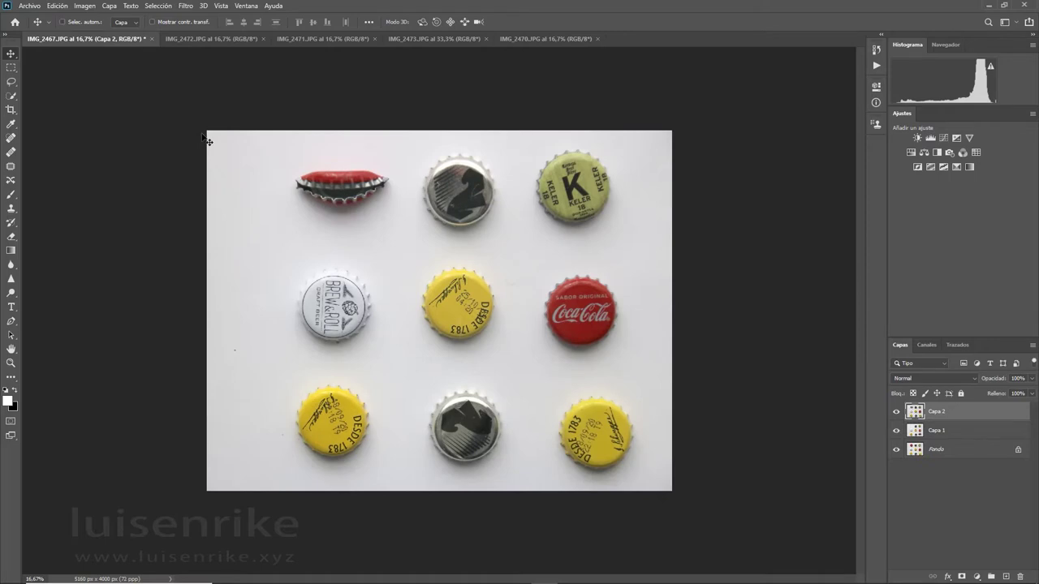
key(ctrl+v)
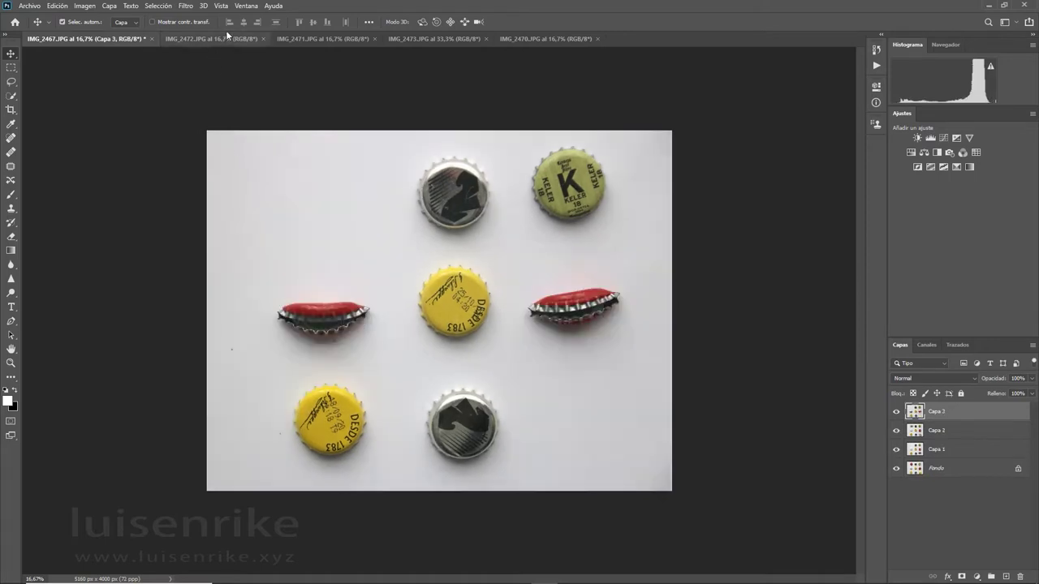
click(559, 42)
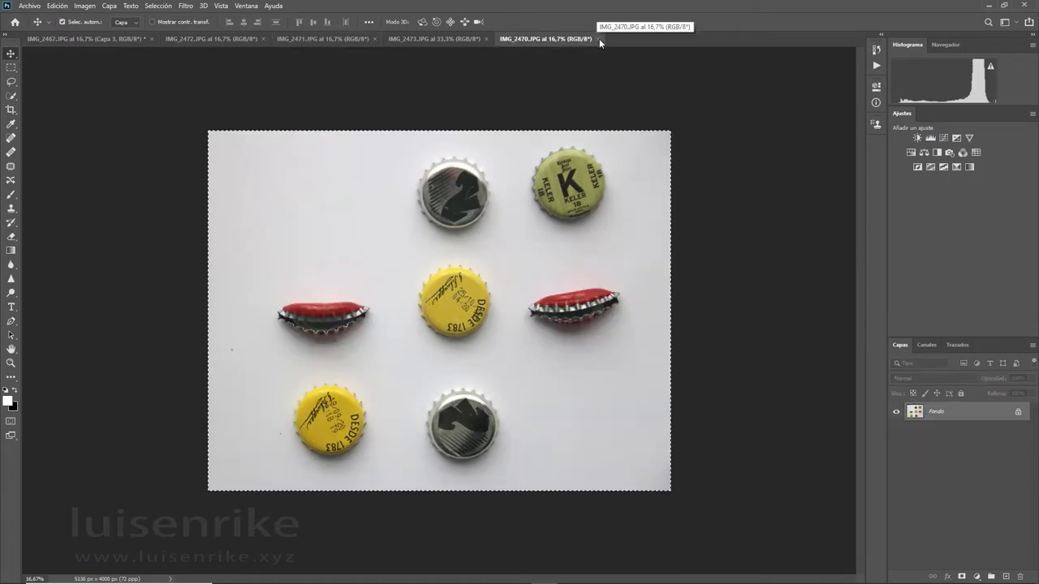
click(599, 39)
Copy the entire IMG_2471 photo into IMG_2467 as a new layer and close IMG_2471
click(328, 39)
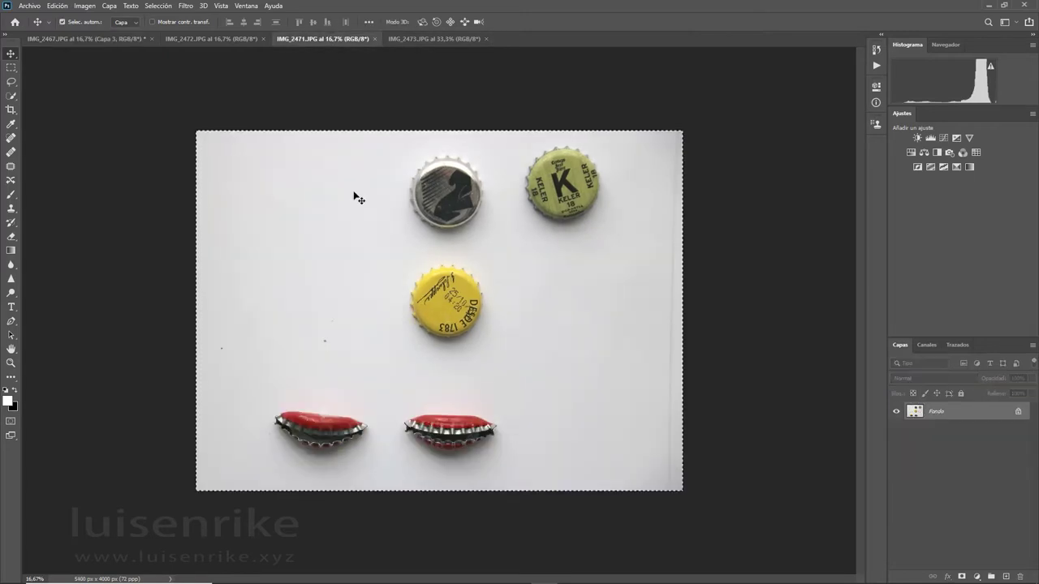
click(113, 39)
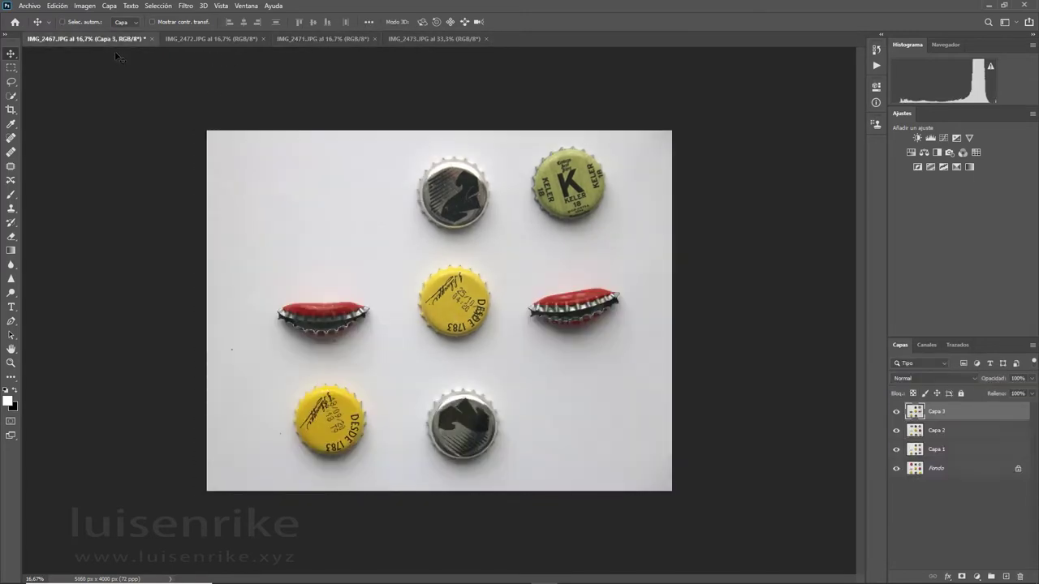
key(ctrl+v)
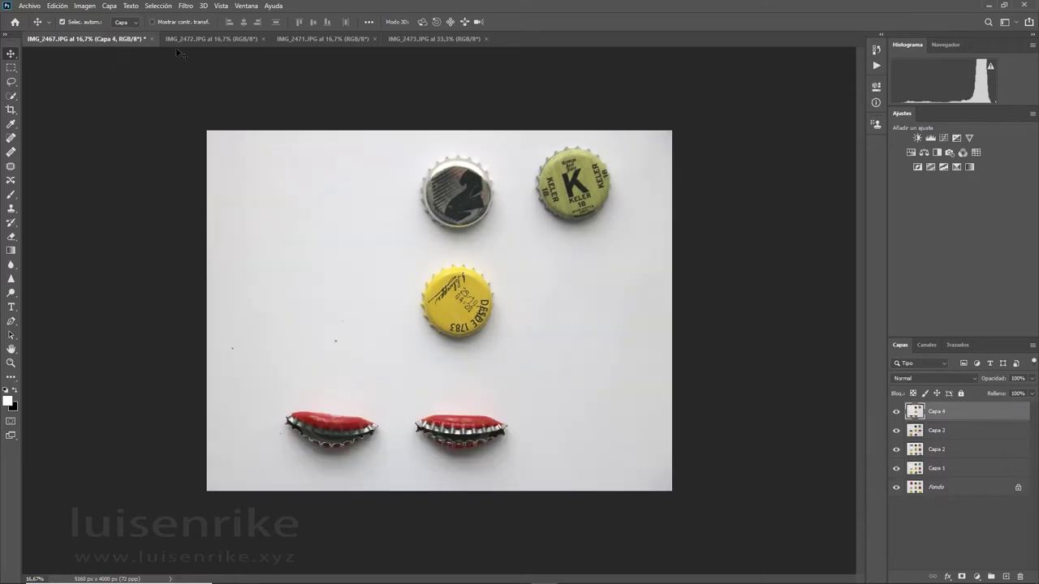
click(351, 38)
click(374, 38)
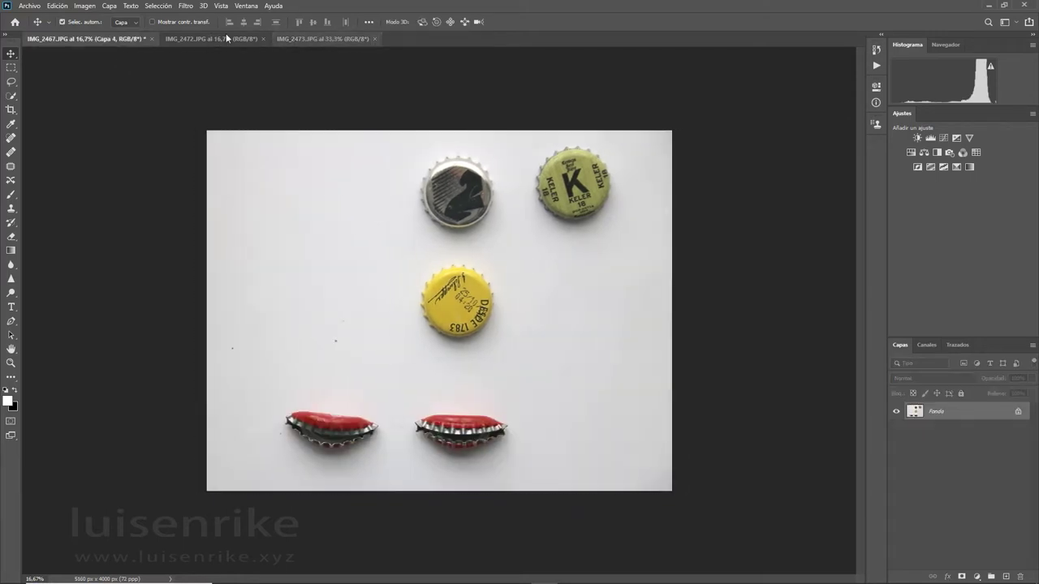
Copy the entire IMG_2472 photo into IMG_2467 as a new layer and close IMG_2472
click(219, 38)
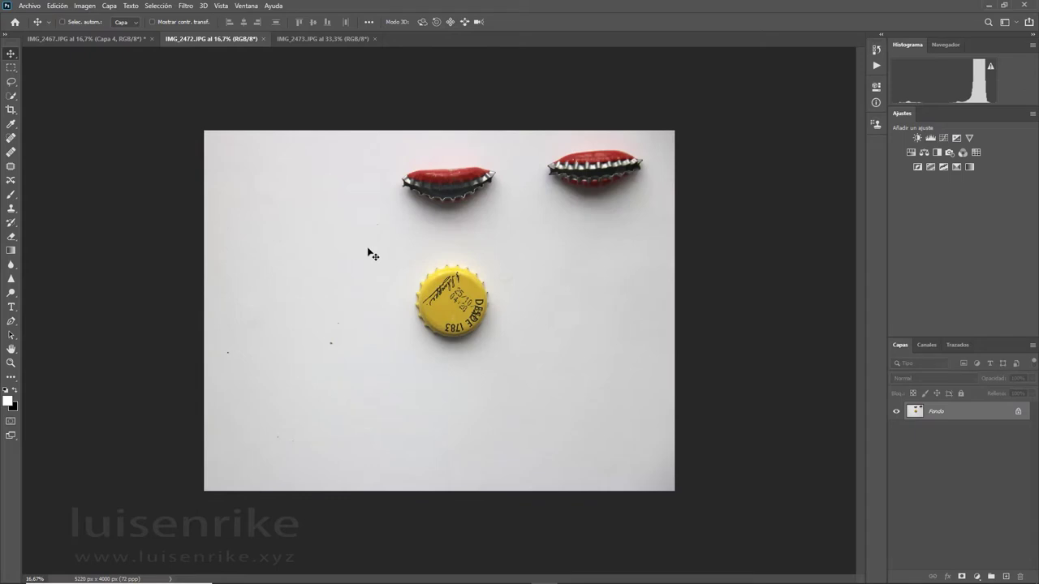
key(ctrl+a)
click(114, 40)
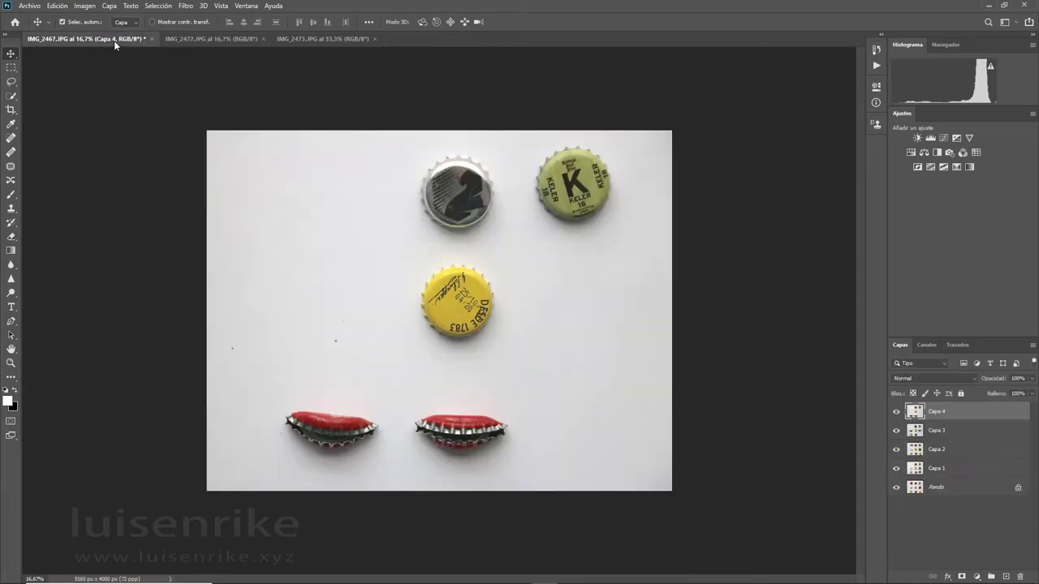
key(ctrl+v)
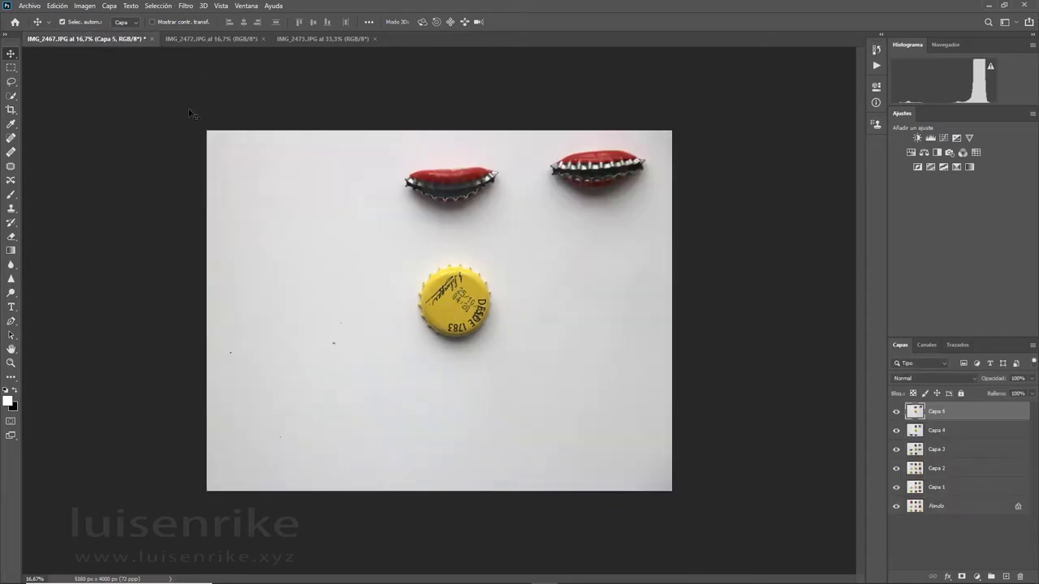
click(204, 39)
click(262, 38)
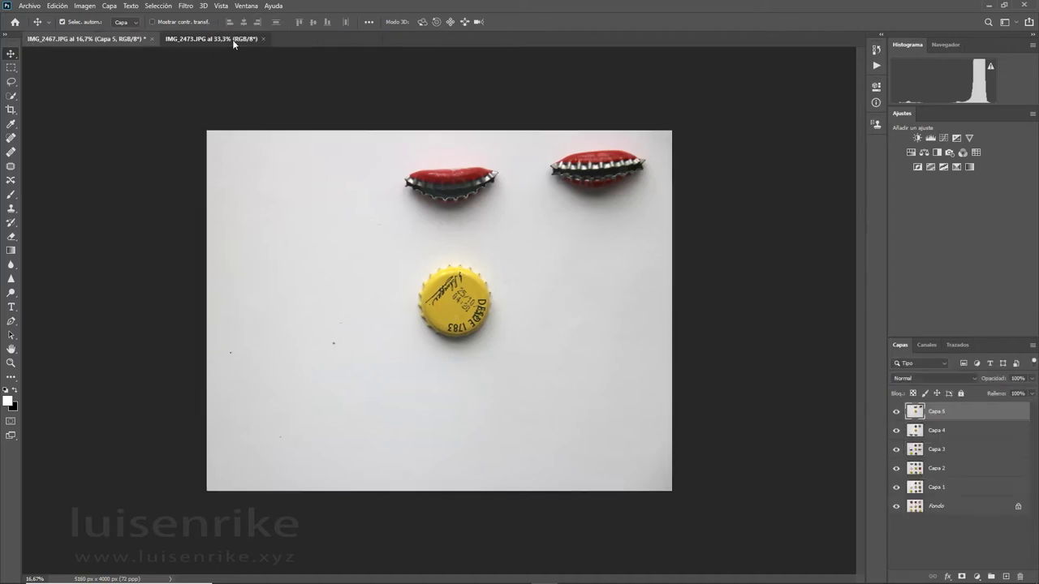
Copy the entire IMG_2473 photo into IMG_2467 as a new layer and close IMG_2473
click(232, 40)
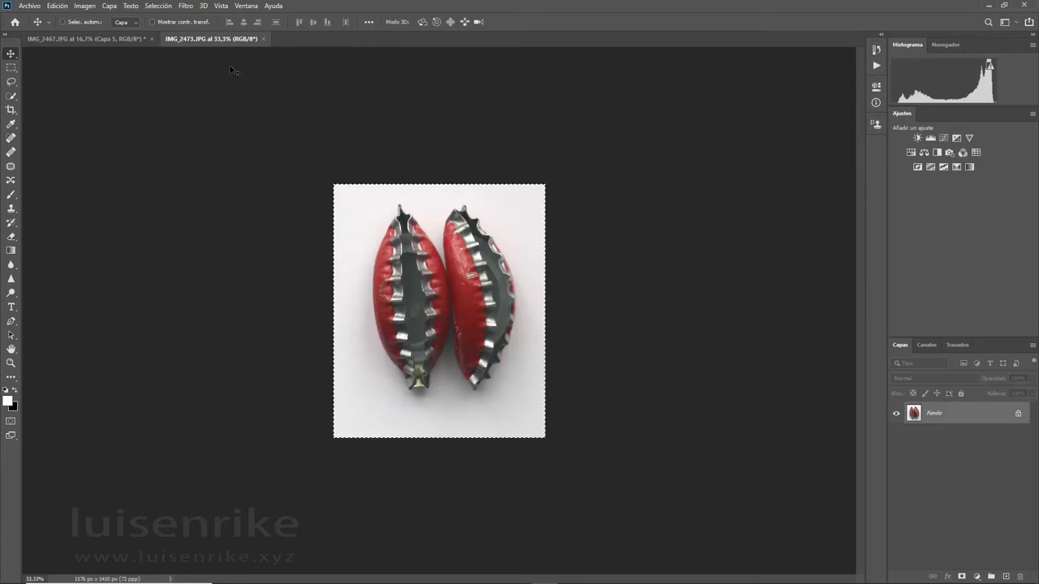
click(113, 39)
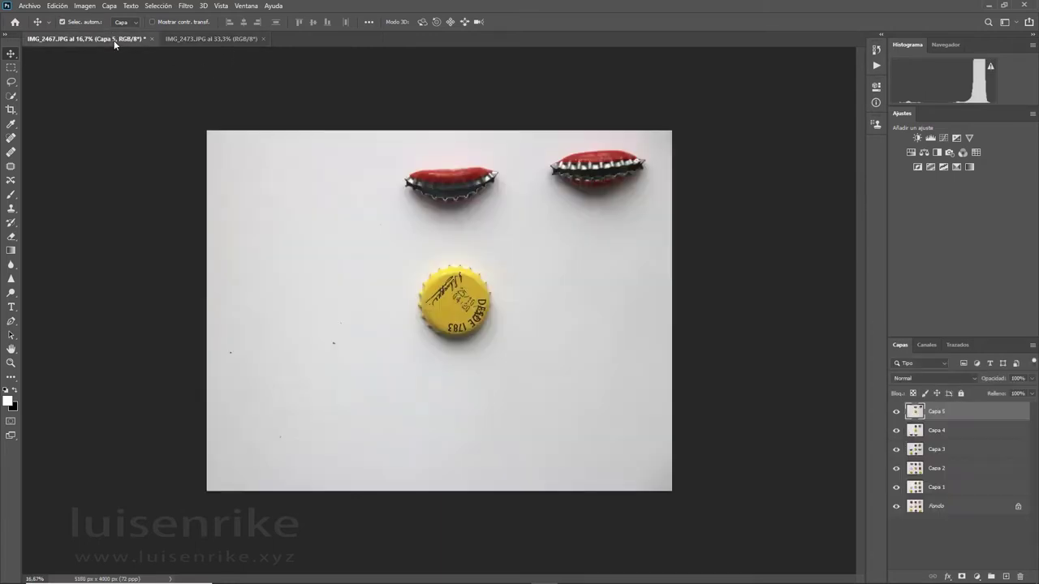
key(ctrl+v)
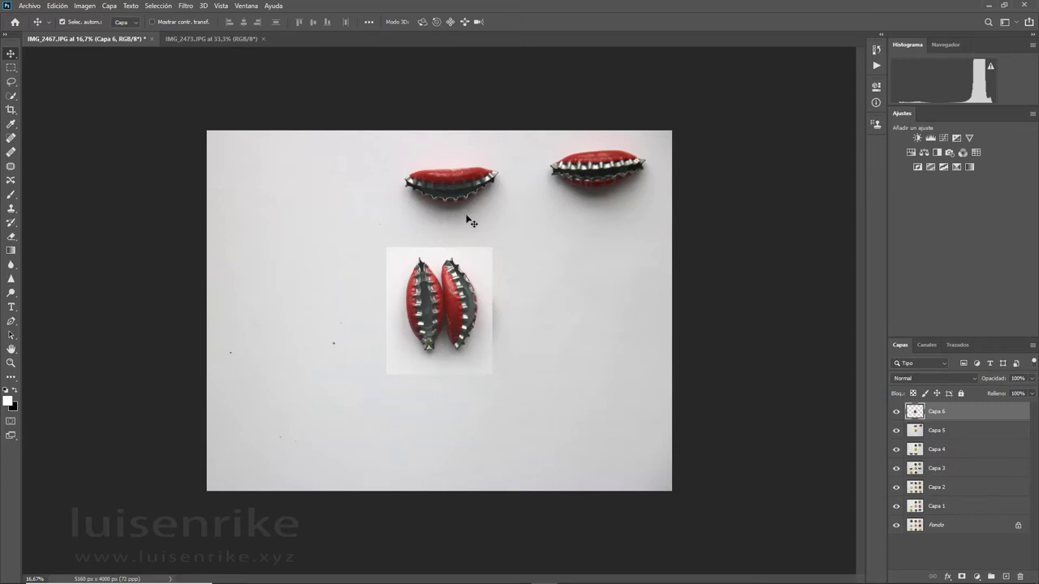
click(215, 39)
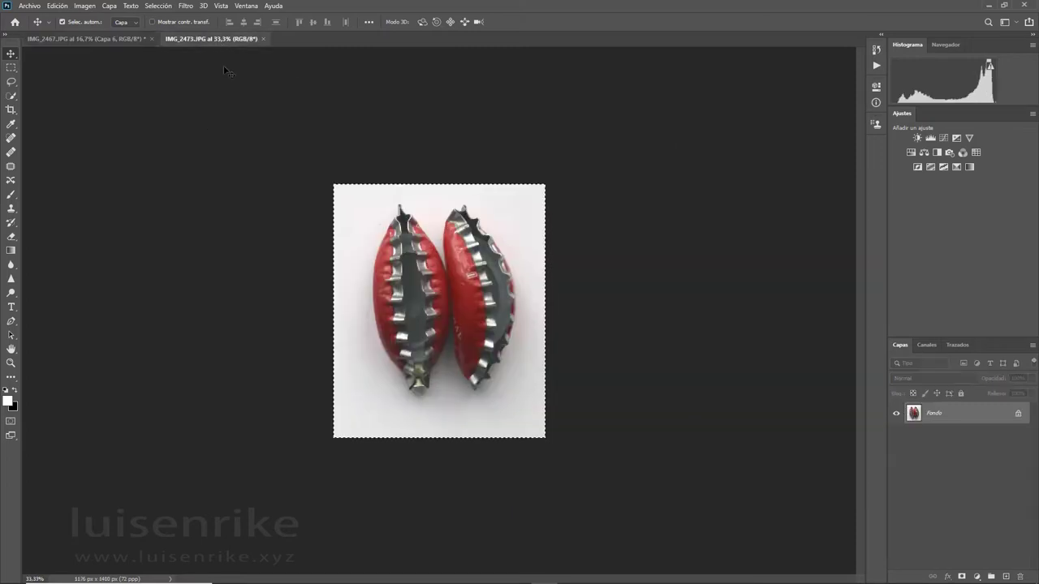
click(263, 38)
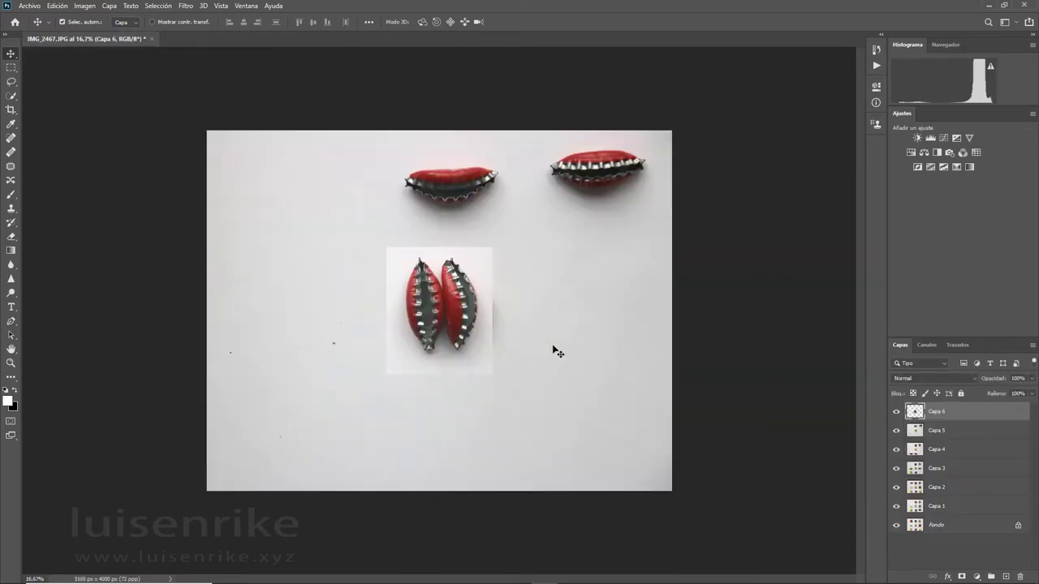
Hide layers Capa 1 to Capa 6 and preview Capa 1 and Capa 2 one at a time, leaving Capa 2 shown
drag(895, 411, 899, 505)
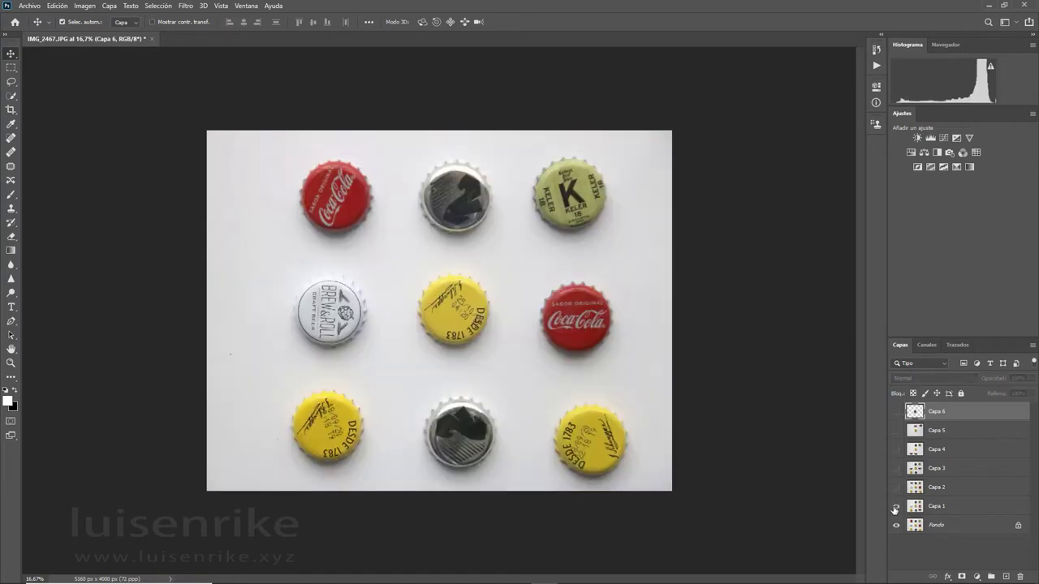
click(895, 507)
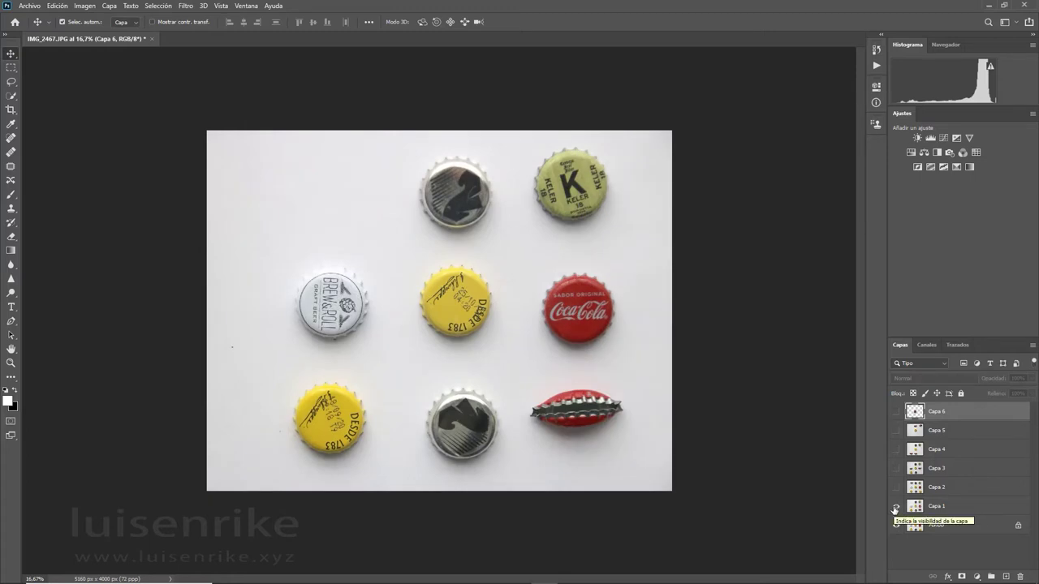
click(895, 507)
click(897, 488)
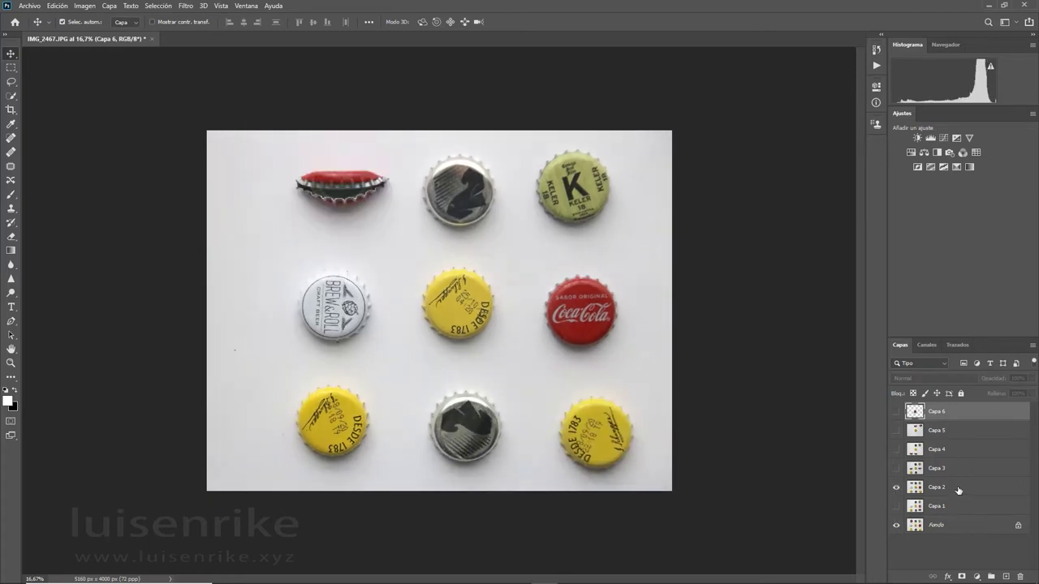
Move layer Capa 2 directly above Fondo and toggle its visibility to compare the two photos
drag(958, 490, 962, 518)
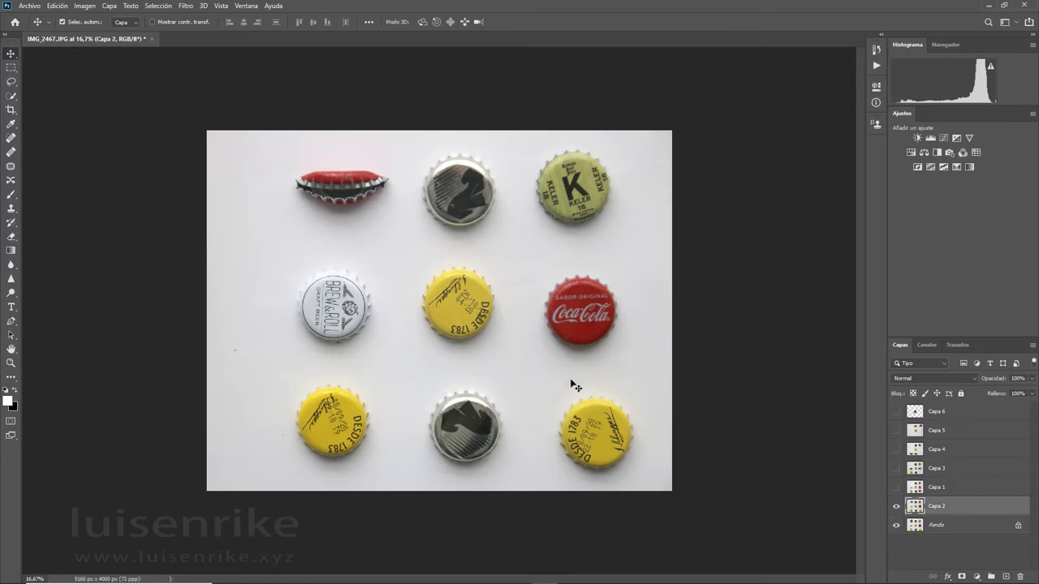
click(896, 507)
click(896, 507)
click(896, 508)
click(896, 508)
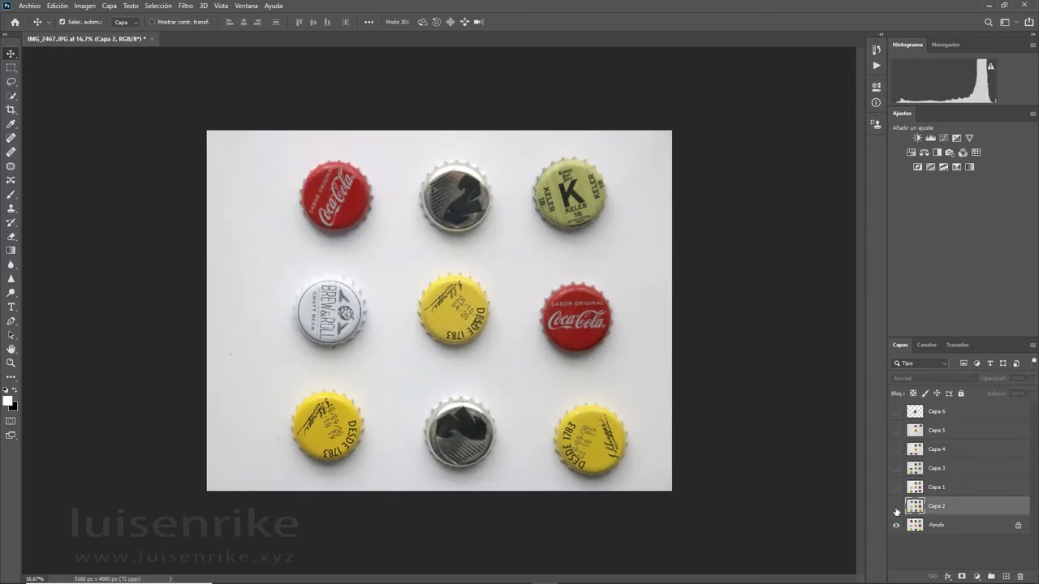
click(896, 508)
click(896, 508)
click(896, 508)
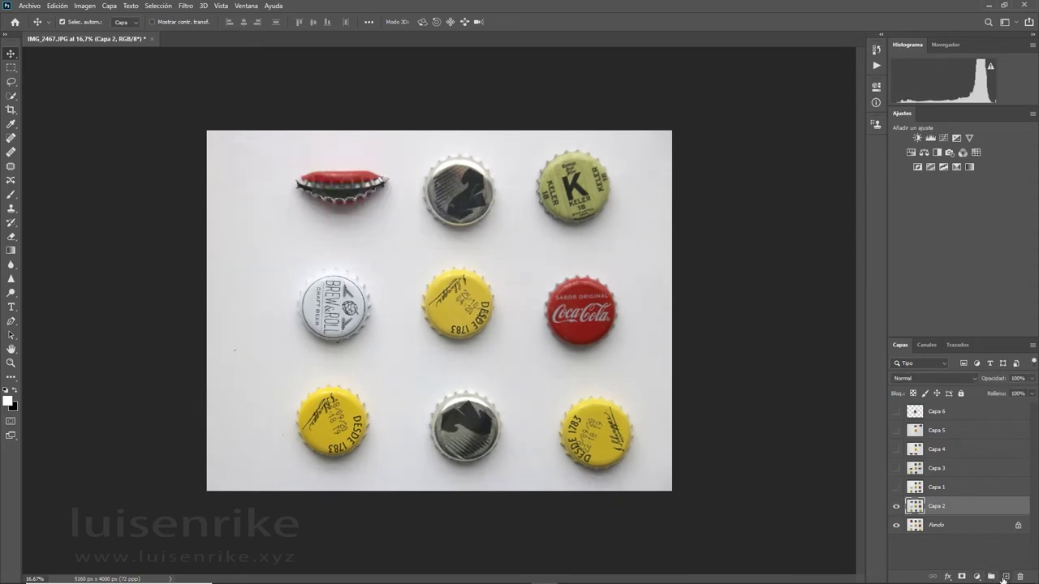
Add a black layer mask to Capa 2 and set the Brush opacity to 100%
click(962, 576)
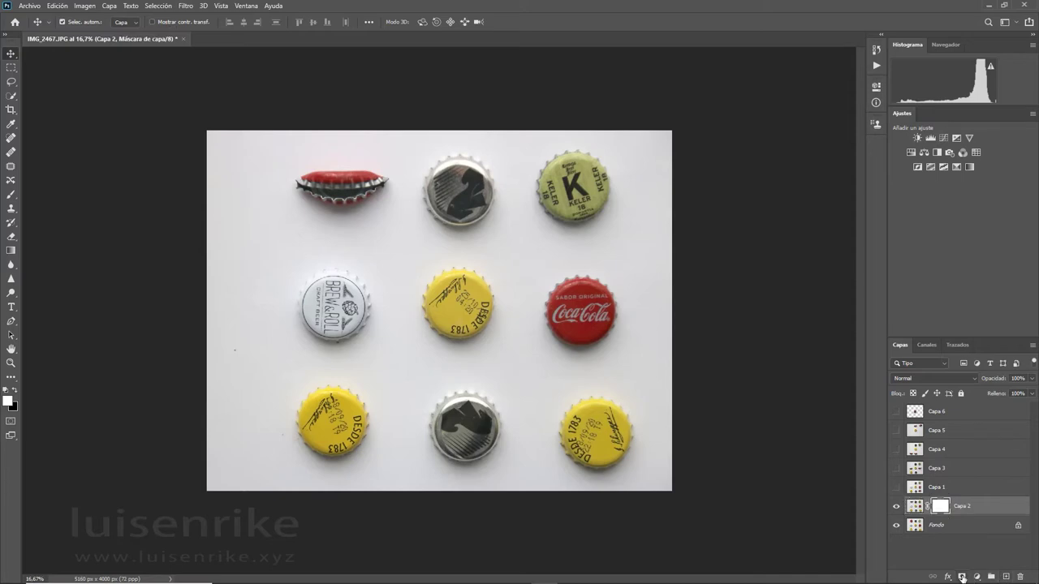
key(ctrl+i)
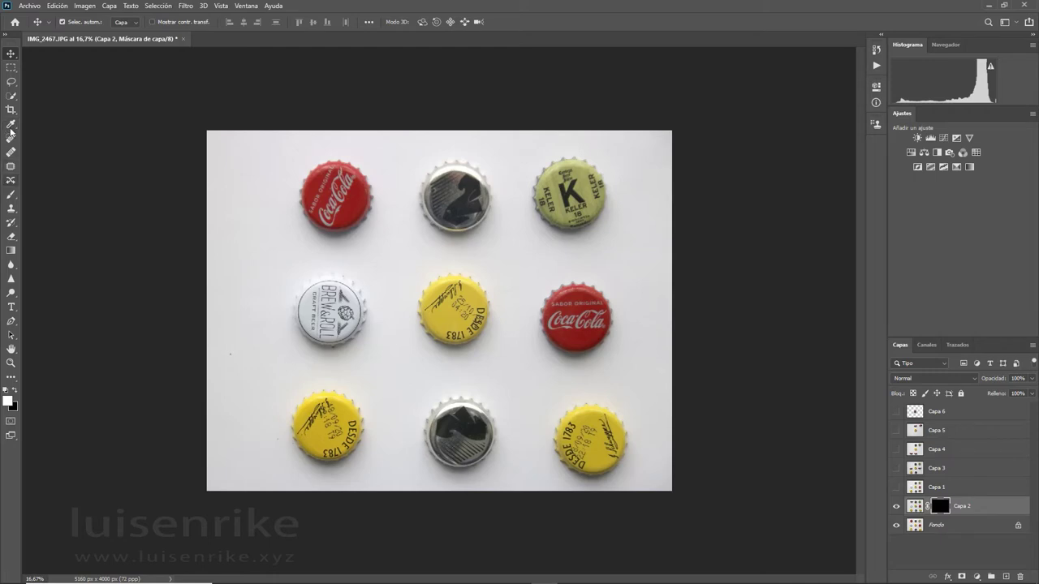
click(10, 195)
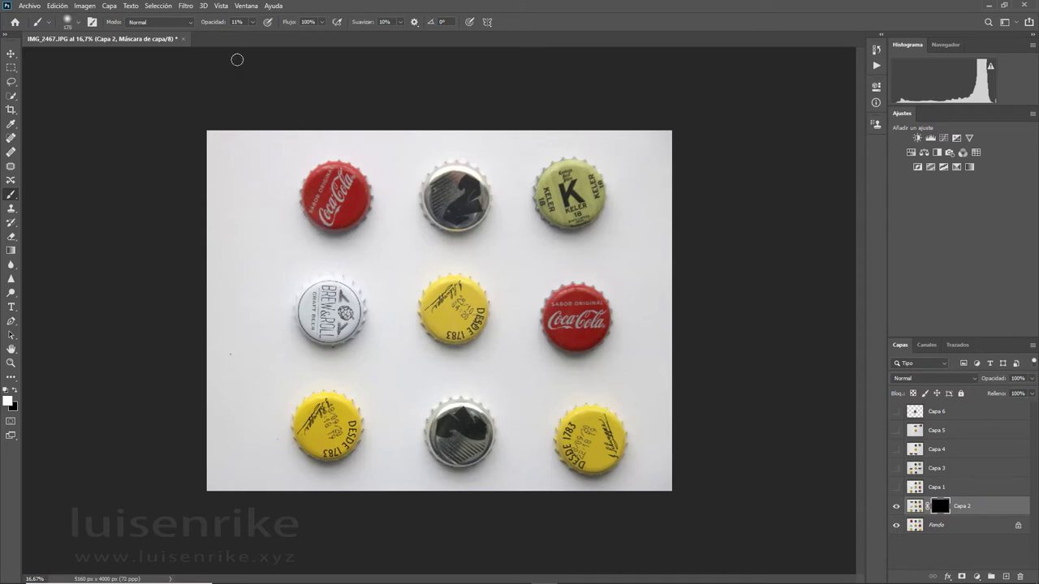
click(253, 23)
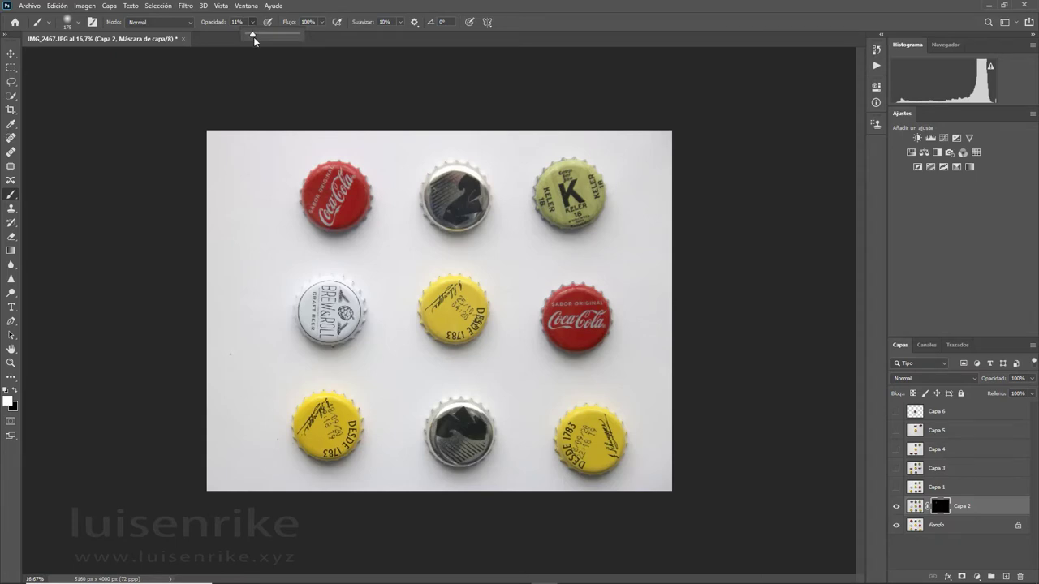
click(317, 224)
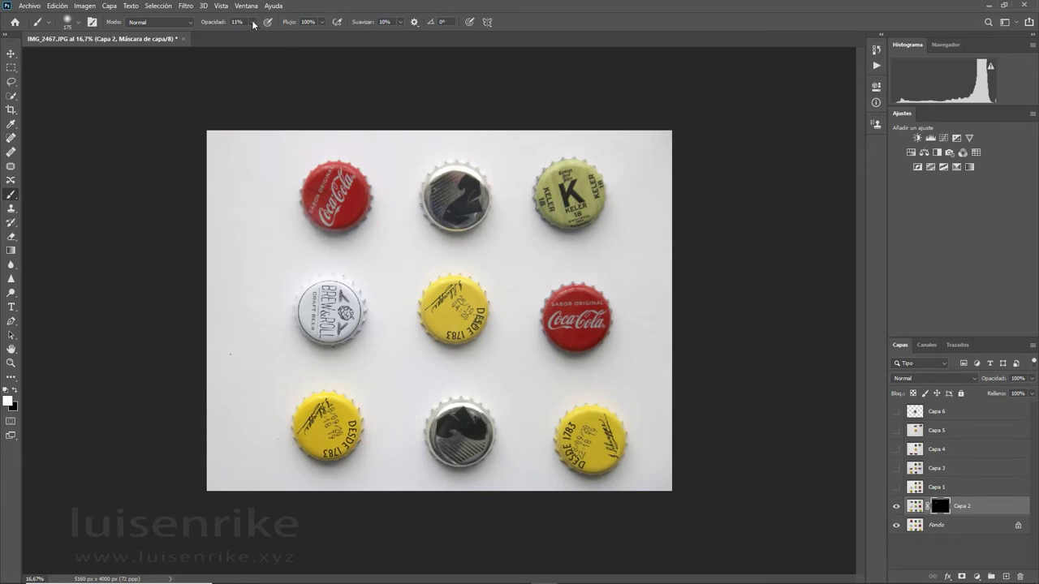
drag(253, 23, 312, 43)
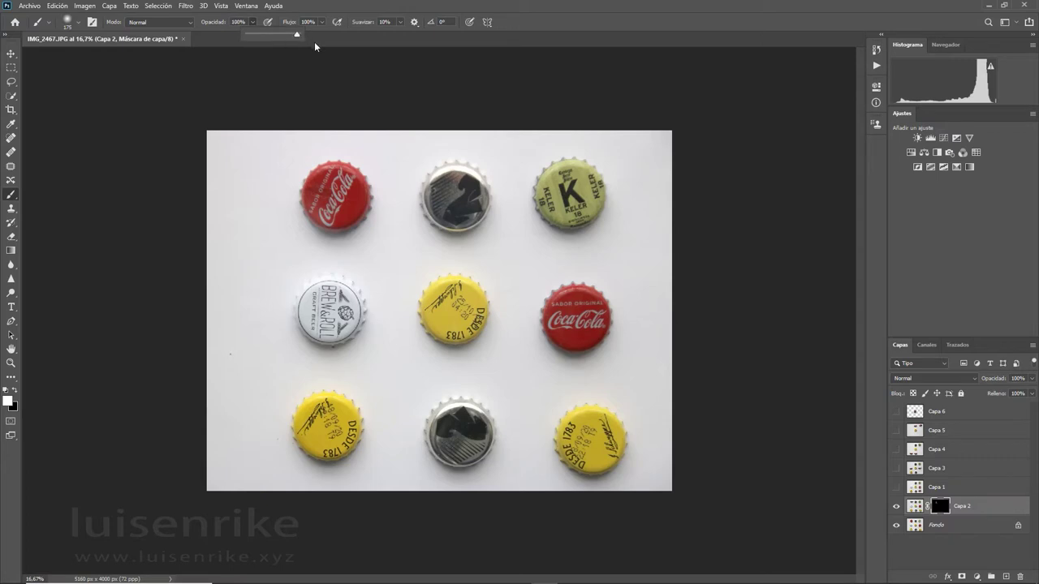
Paint white on Capa 2's mask with the brush enlarged to 800 px to reveal the crushed upper-left cap, and compare against Fondo
mouse_move(324, 212)
mouse_down()
mouse_move(323, 238)
mouse_move(307, 225)
mouse_move(310, 240)
mouse_move(327, 240)
mouse_move(319, 228)
mouse_move(343, 251)
mouse_move(336, 238)
mouse_move(312, 239)
mouse_move(349, 249)
mouse_move(363, 198)
mouse_move(347, 189)
mouse_move(344, 220)
mouse_move(369, 215)
mouse_move(346, 251)
mouse_move(375, 194)
mouse_move(356, 217)
mouse_move(347, 169)
mouse_move(319, 176)
mouse_move(331, 158)
mouse_move(364, 166)
mouse_move(296, 196)
mouse_move(347, 215)
mouse_move(315, 217)
mouse_move(348, 222)
mouse_move(383, 187)
mouse_up()
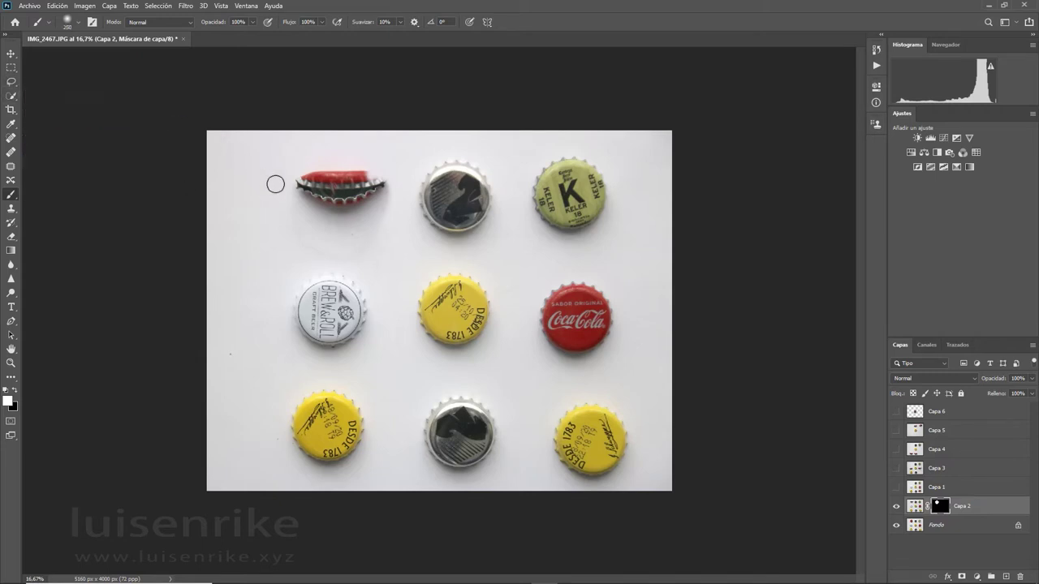
key(bracketright)
key(bracketright)
key(bracketright)
key(bracketright)
key(bracketright)
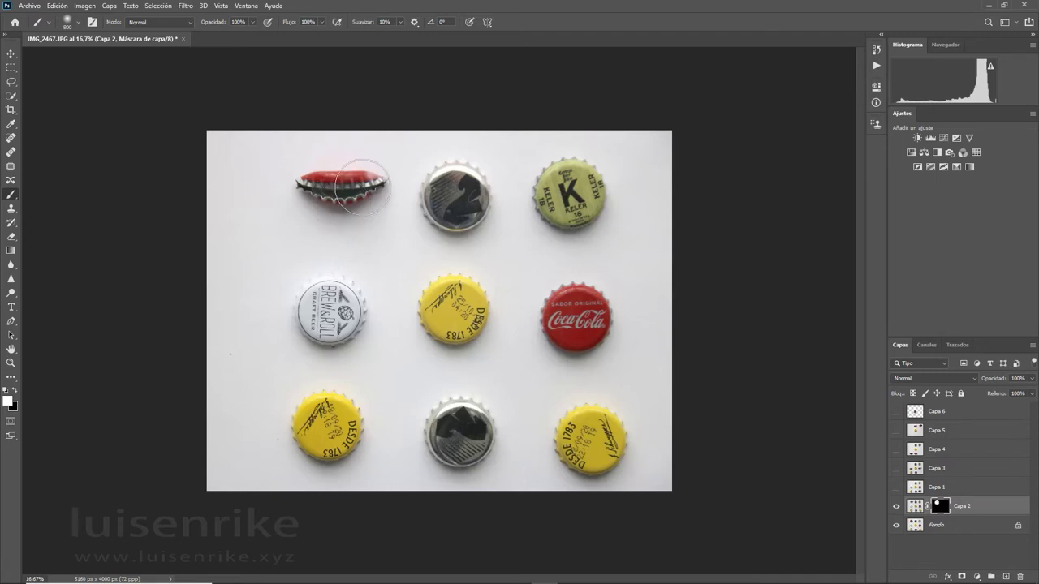
click(79, 25)
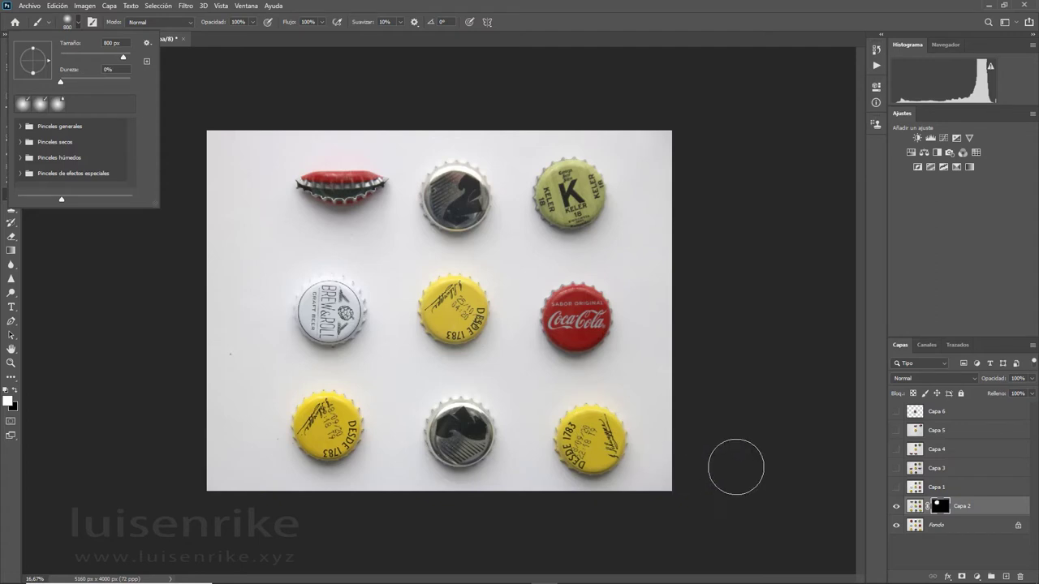
click(897, 507)
click(898, 508)
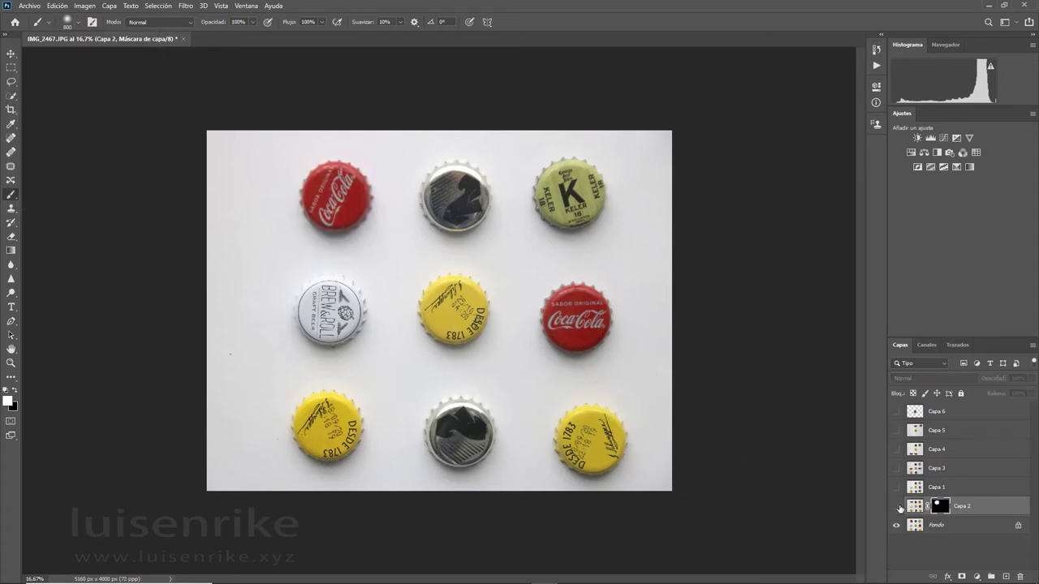
click(898, 507)
click(897, 507)
click(898, 507)
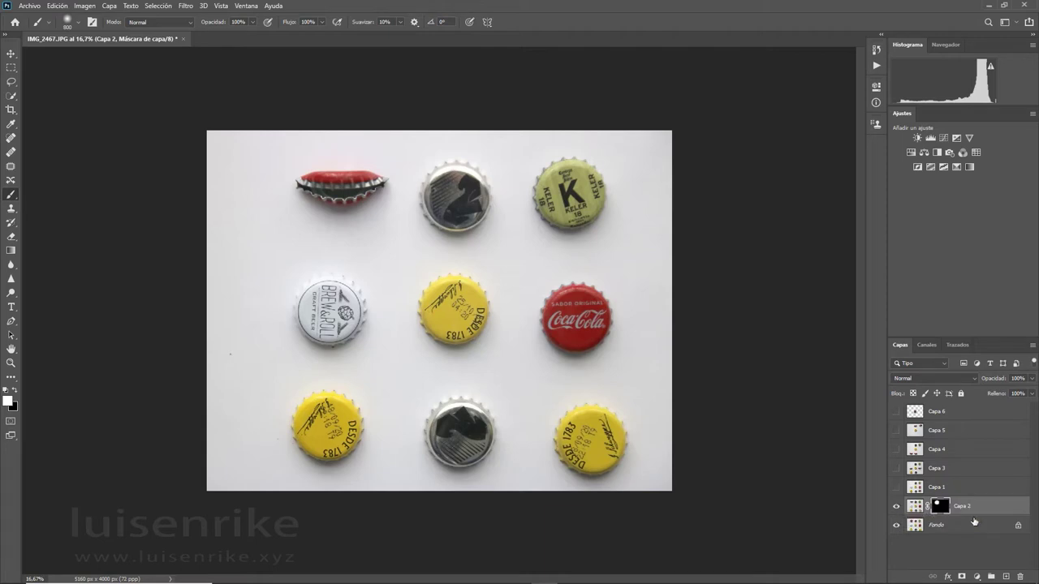
Show Capa 1, add a black layer mask and paint white on it to reveal the crushed lower-right cap
click(895, 488)
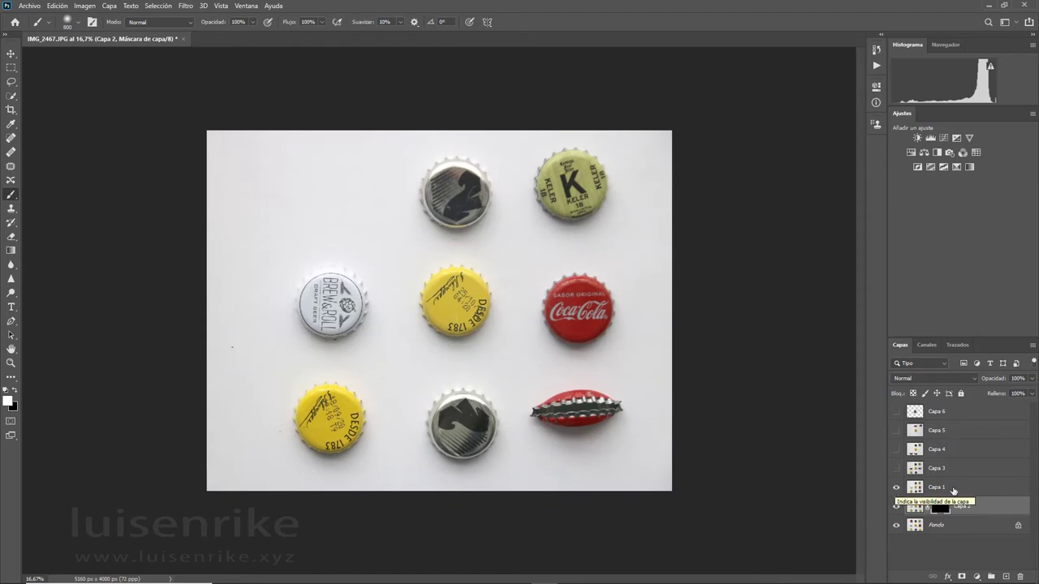
click(962, 493)
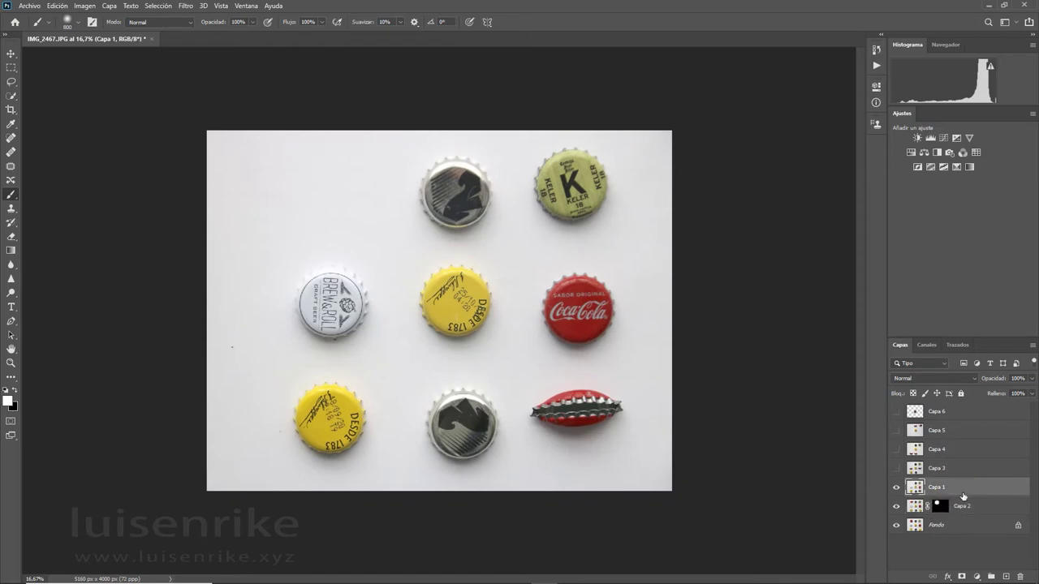
click(962, 576)
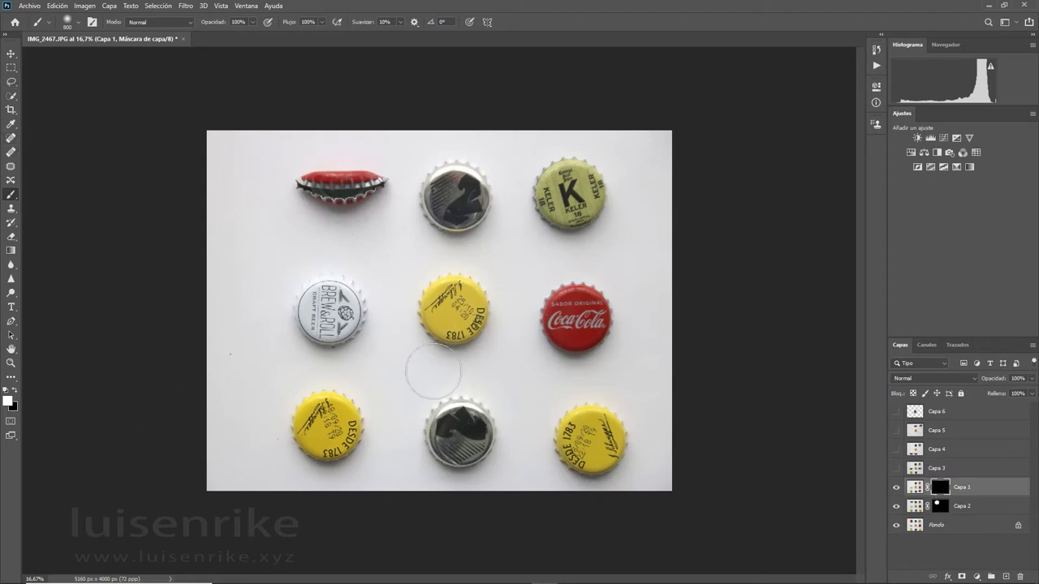
mouse_move(595, 417)
mouse_down()
mouse_move(603, 449)
mouse_move(612, 421)
mouse_move(575, 435)
mouse_move(567, 419)
mouse_move(573, 426)
mouse_move(551, 434)
mouse_move(576, 419)
mouse_move(617, 419)
mouse_up()
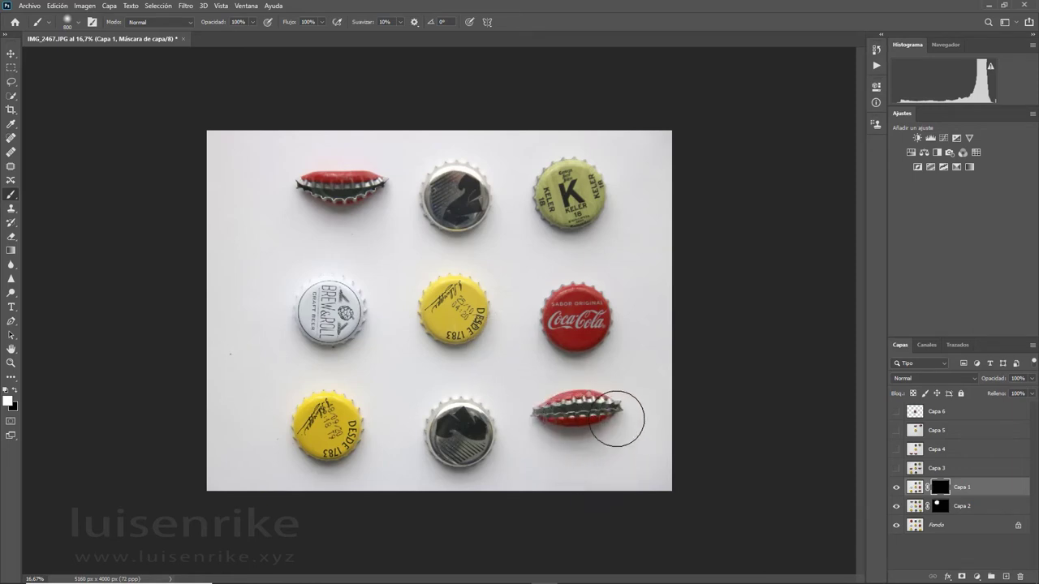
Show Capa 3, add a black layer mask and paint white to reveal the crushed caps at both ends of the middle row
click(896, 469)
click(896, 469)
click(896, 469)
click(940, 470)
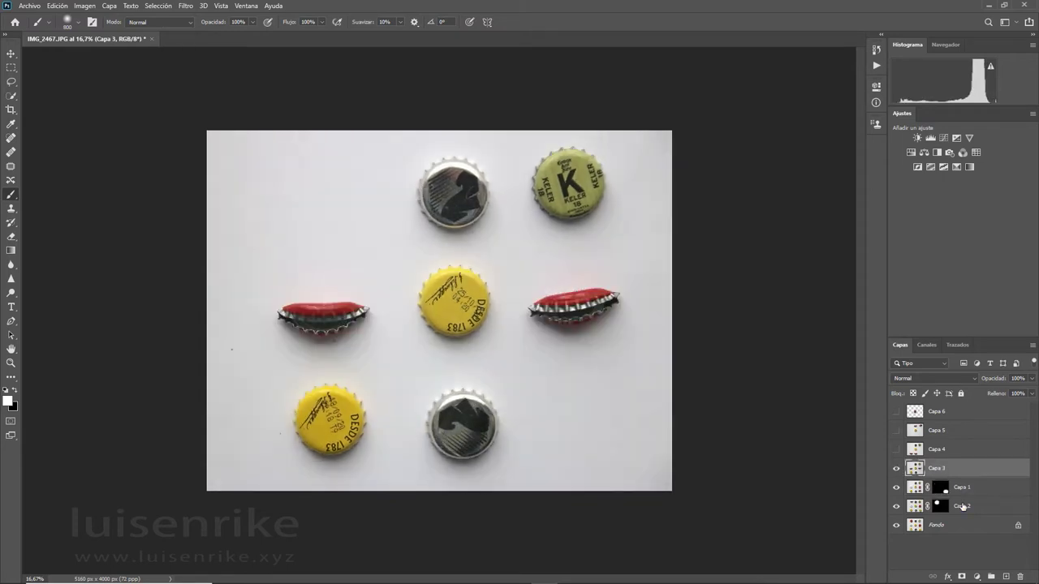
click(962, 577)
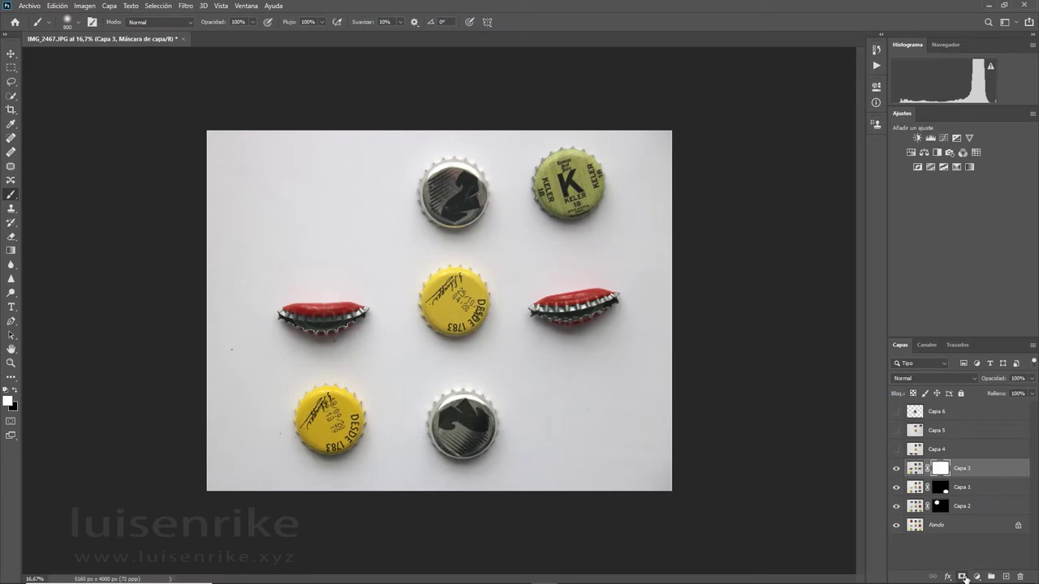
key(ctrl+i)
mouse_move(329, 318)
mouse_down()
mouse_move(280, 310)
mouse_move(312, 322)
mouse_move(345, 289)
mouse_move(353, 330)
mouse_move(303, 329)
mouse_up()
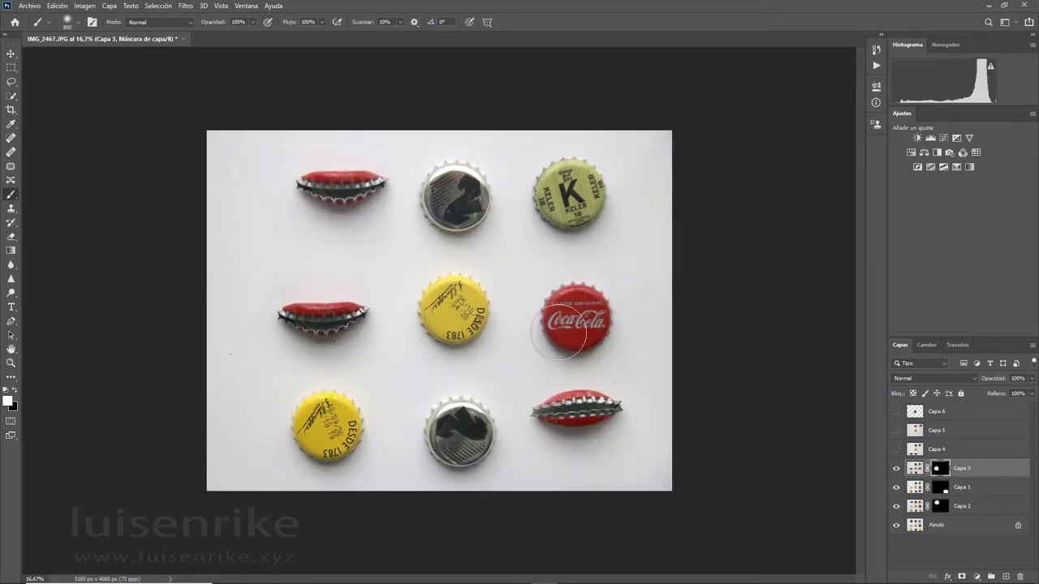
mouse_move(560, 313)
mouse_down()
mouse_move(584, 324)
mouse_move(568, 308)
mouse_move(596, 312)
mouse_move(585, 328)
mouse_up()
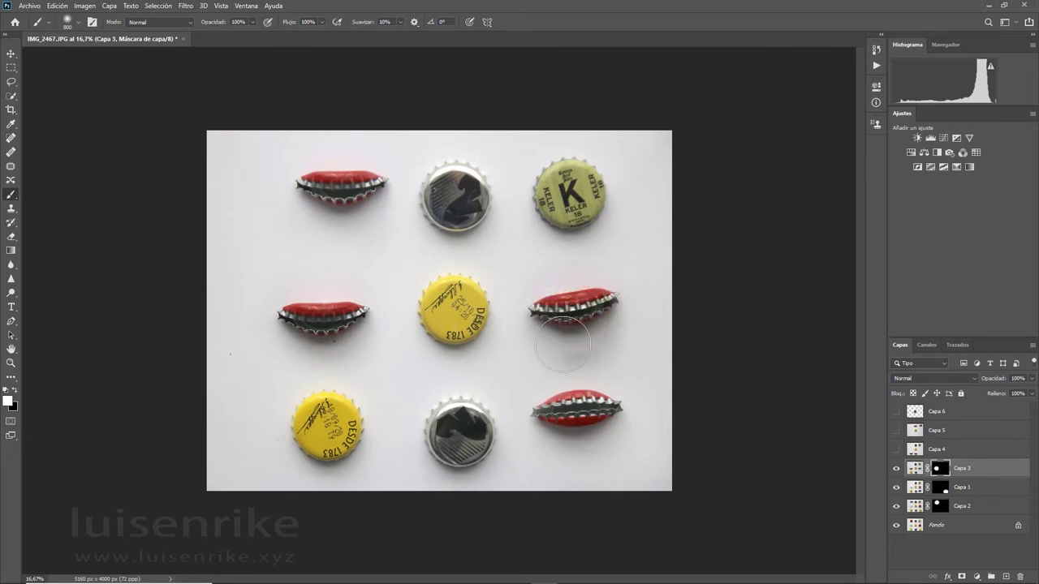
click(897, 469)
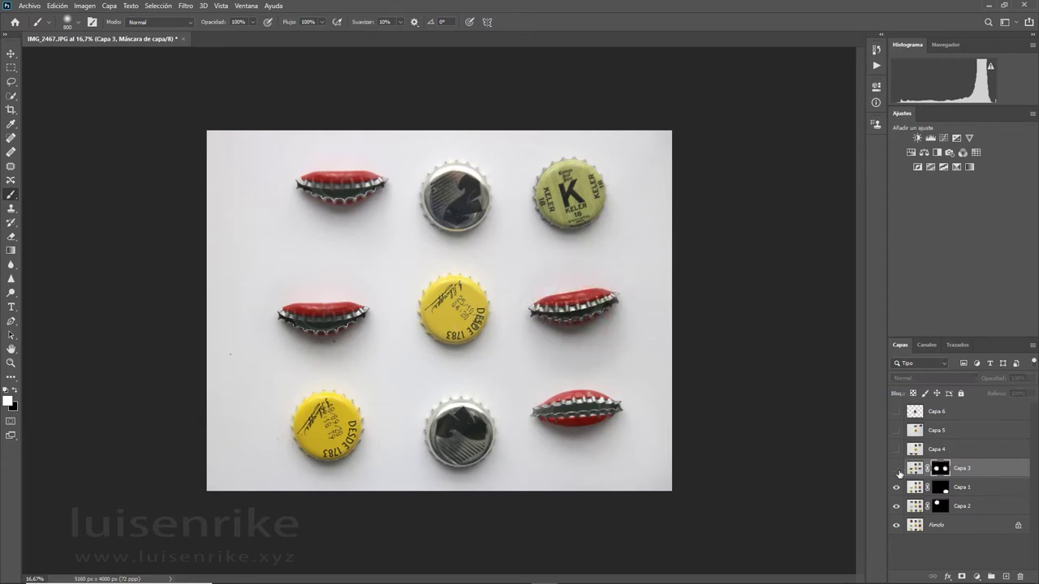
click(897, 469)
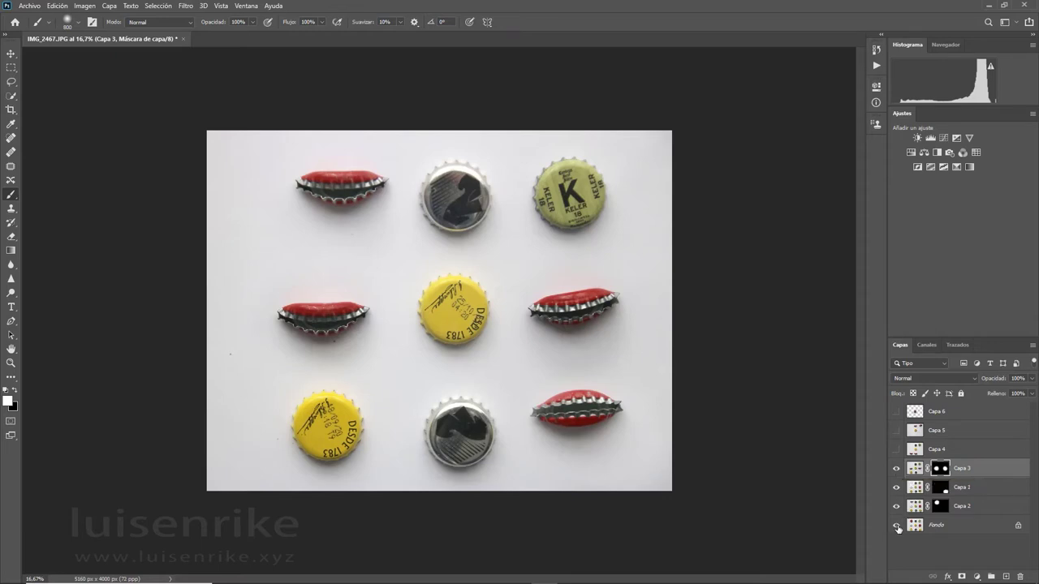
Show Capa 4, add a black layer mask and paint white to reveal the crushed lower-left and lower-middle caps
click(897, 449)
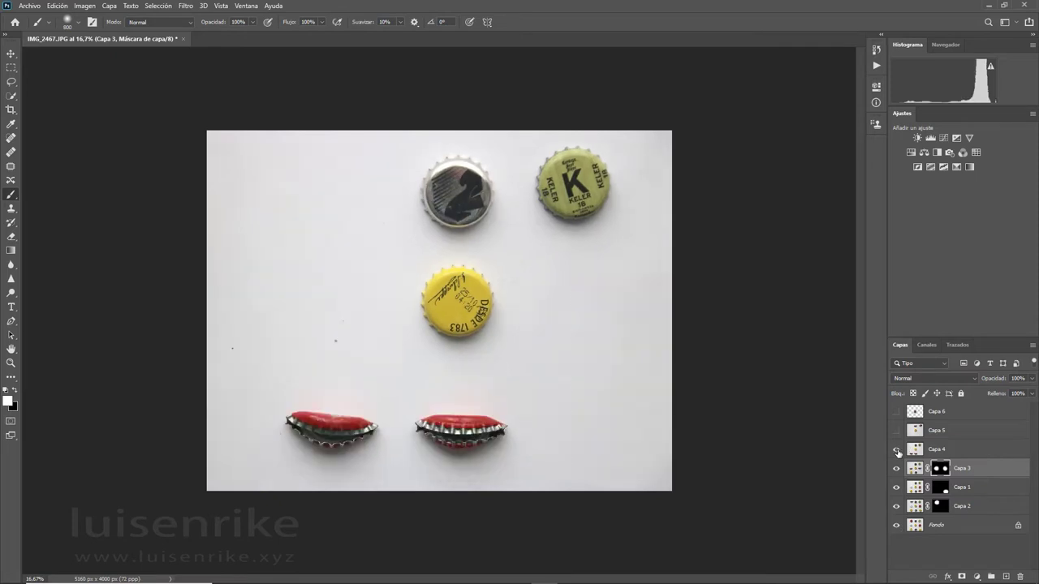
click(897, 451)
click(897, 450)
click(932, 452)
click(962, 577)
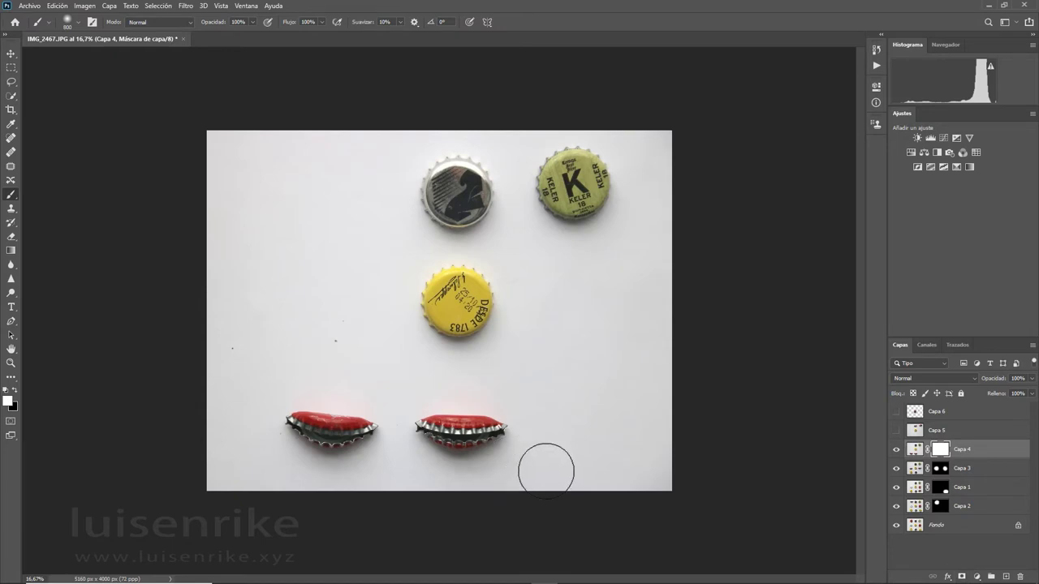
key(ctrl+i)
mouse_move(385, 466)
mouse_down()
mouse_move(290, 455)
mouse_move(389, 399)
mouse_move(457, 423)
mouse_move(419, 453)
mouse_move(483, 431)
mouse_move(493, 446)
mouse_move(433, 413)
mouse_move(317, 418)
mouse_move(302, 441)
mouse_move(410, 462)
mouse_move(482, 411)
mouse_move(411, 422)
mouse_up()
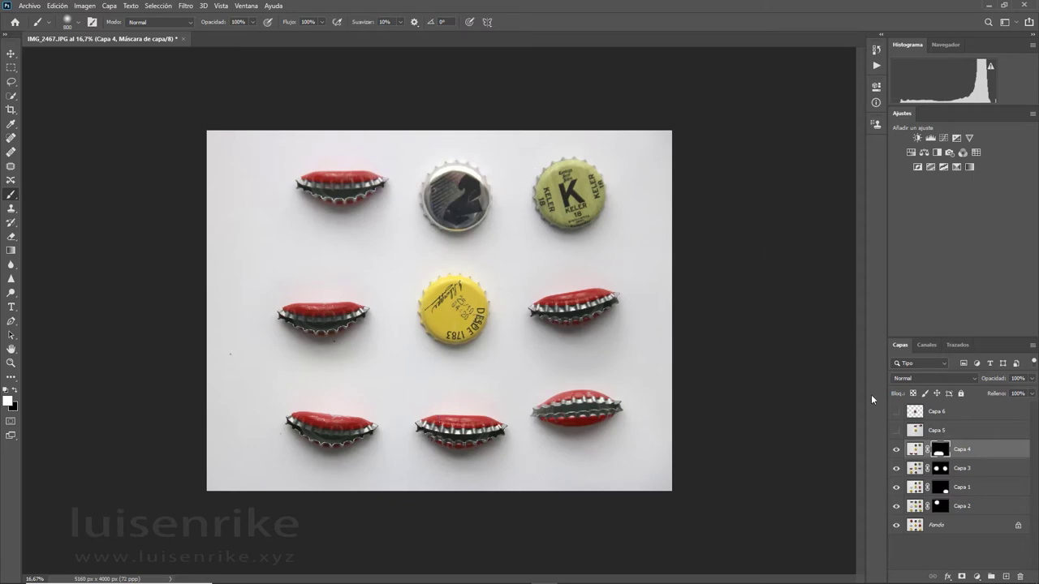
Show Capa 5, add a black layer mask and paint white to reveal the crushed upper-middle and upper-right caps
click(896, 431)
click(897, 437)
click(897, 430)
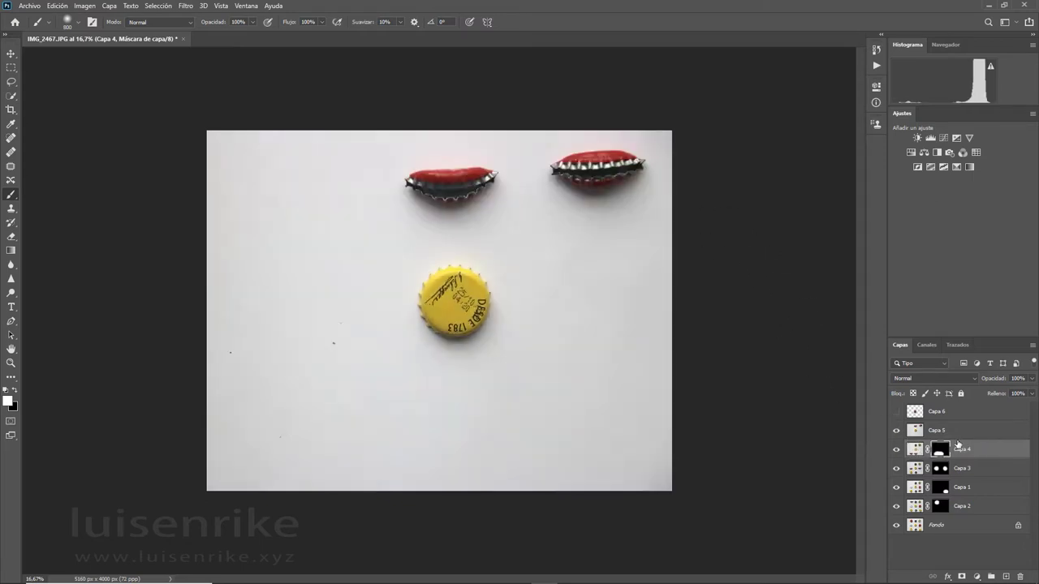
click(958, 432)
alt+click(961, 577)
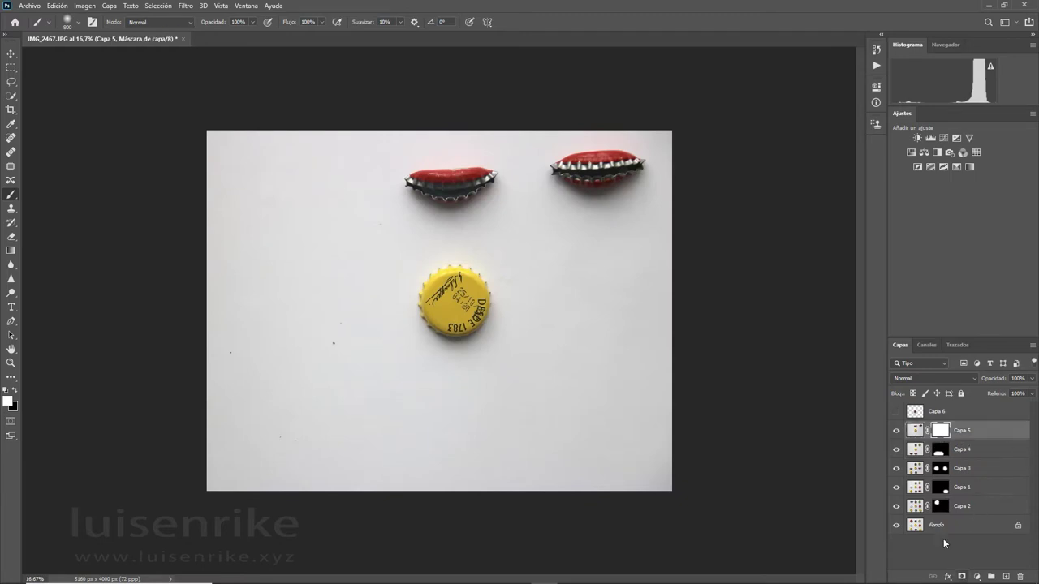
mouse_move(554, 187)
mouse_down()
mouse_move(621, 149)
mouse_move(624, 184)
mouse_move(585, 204)
mouse_move(562, 191)
mouse_move(579, 225)
mouse_up()
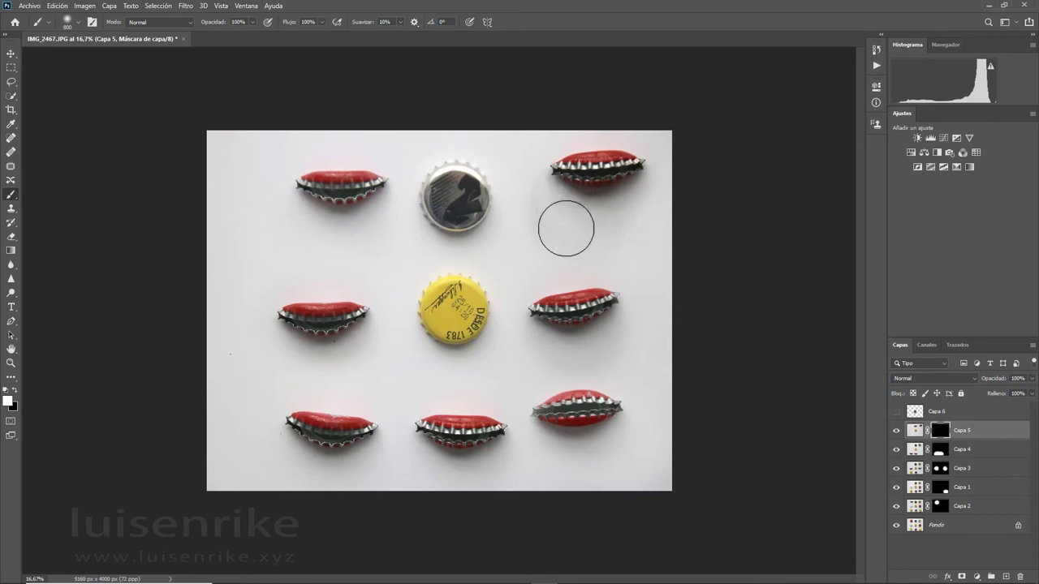
mouse_move(463, 194)
mouse_down()
mouse_move(458, 219)
mouse_move(439, 179)
mouse_move(487, 183)
mouse_move(450, 222)
mouse_up()
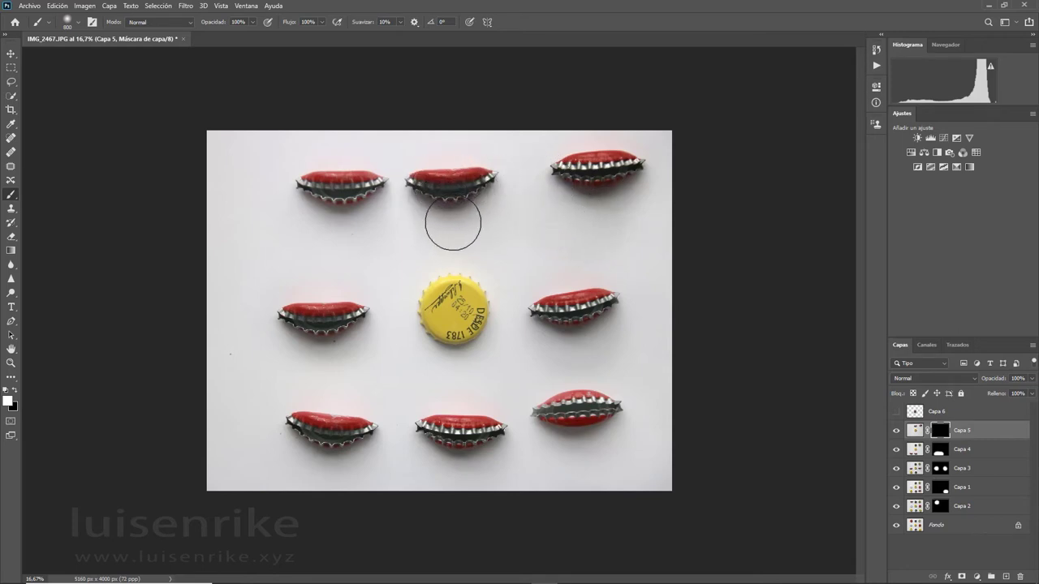
drag(596, 174, 618, 172)
Show Capa 6, add a black layer mask and paint white on it to reveal the two crushed caps in the center
click(897, 412)
click(944, 416)
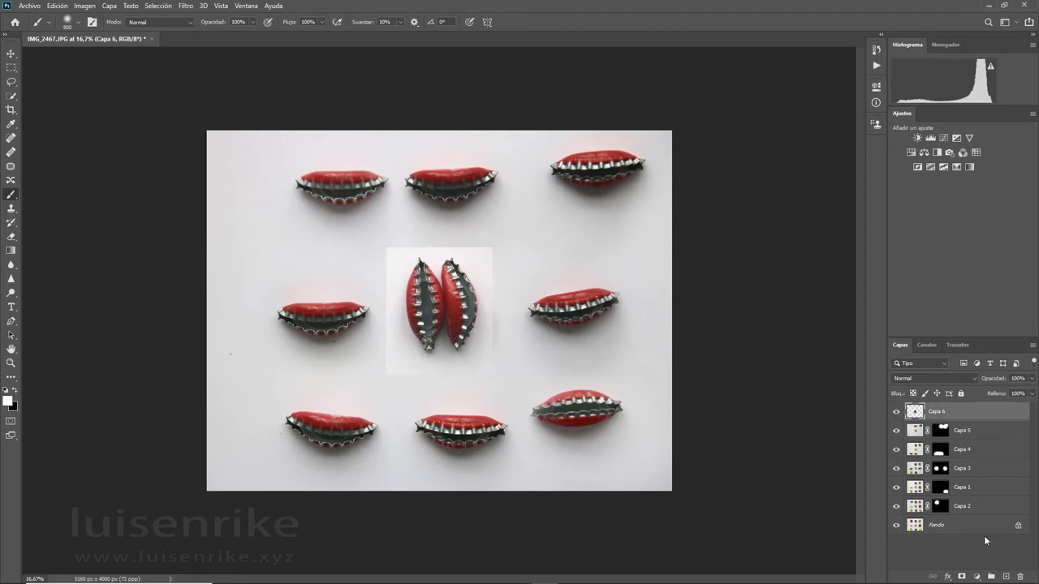
click(961, 577)
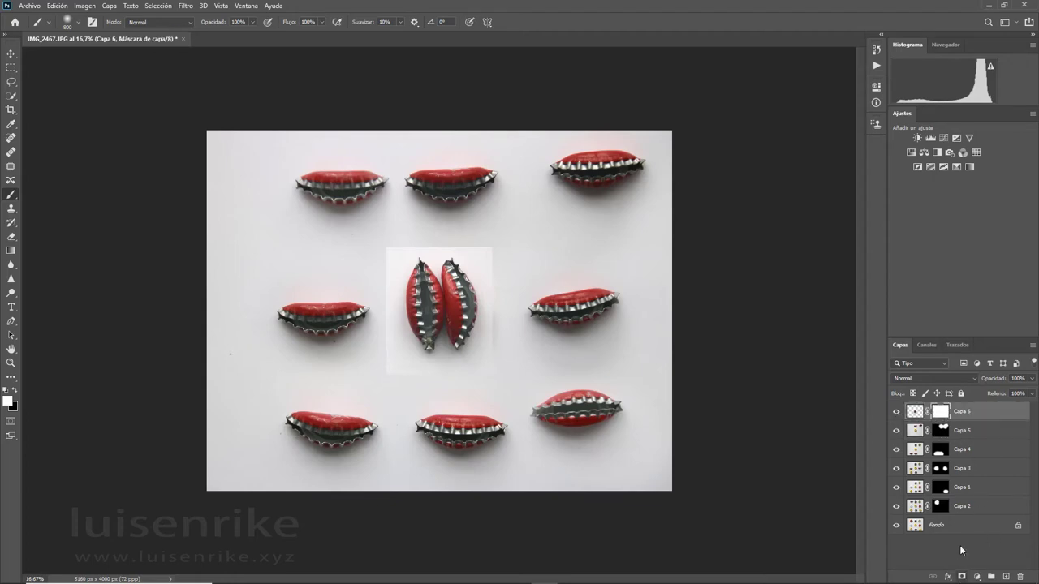
key(ctrl+i)
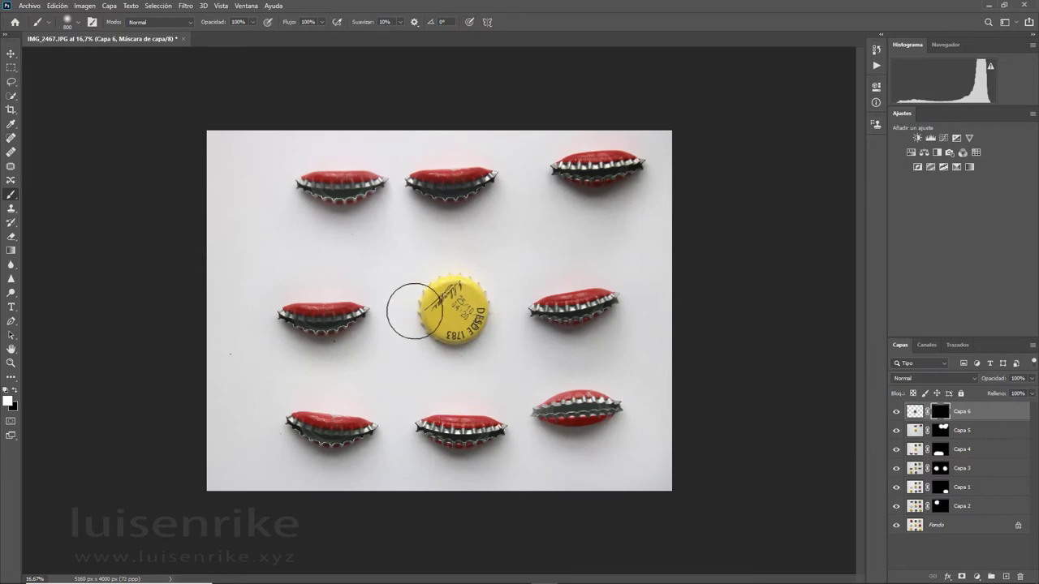
mouse_move(433, 286)
mouse_down()
mouse_move(442, 325)
mouse_move(459, 308)
mouse_move(454, 292)
mouse_move(470, 301)
mouse_move(467, 321)
mouse_move(442, 304)
mouse_move(480, 344)
mouse_move(447, 336)
mouse_move(451, 345)
mouse_up()
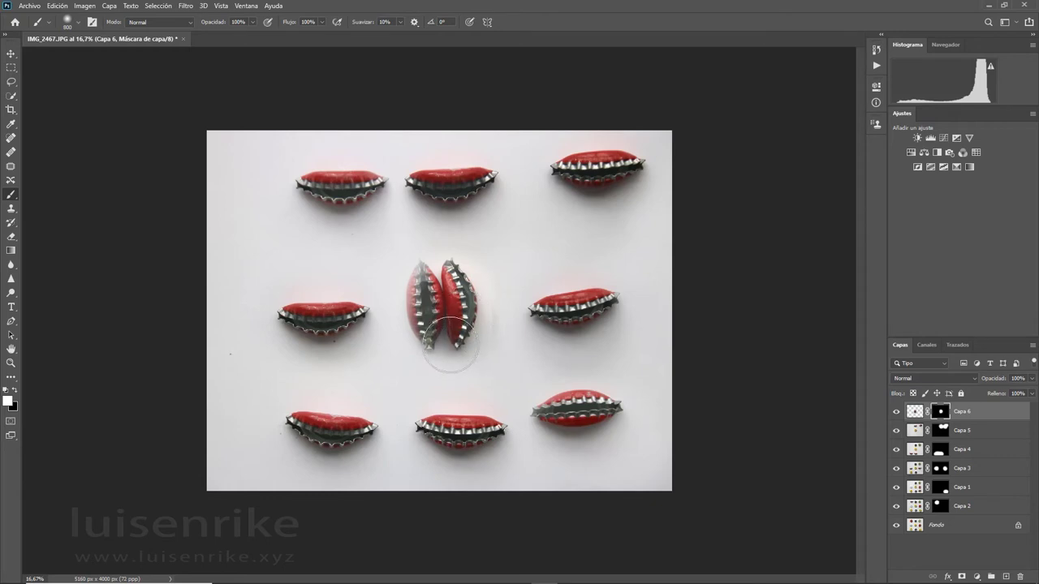
Reduce the brush to 400 and refine the Capa 6 mask along the right-hand center cap, painting black outside it and white over the yellow cap
key(bracketleft)
key(bracketleft)
key(bracketleft)
key(bracketleft)
key(bracketleft)
key(x)
drag(489, 292, 499, 339)
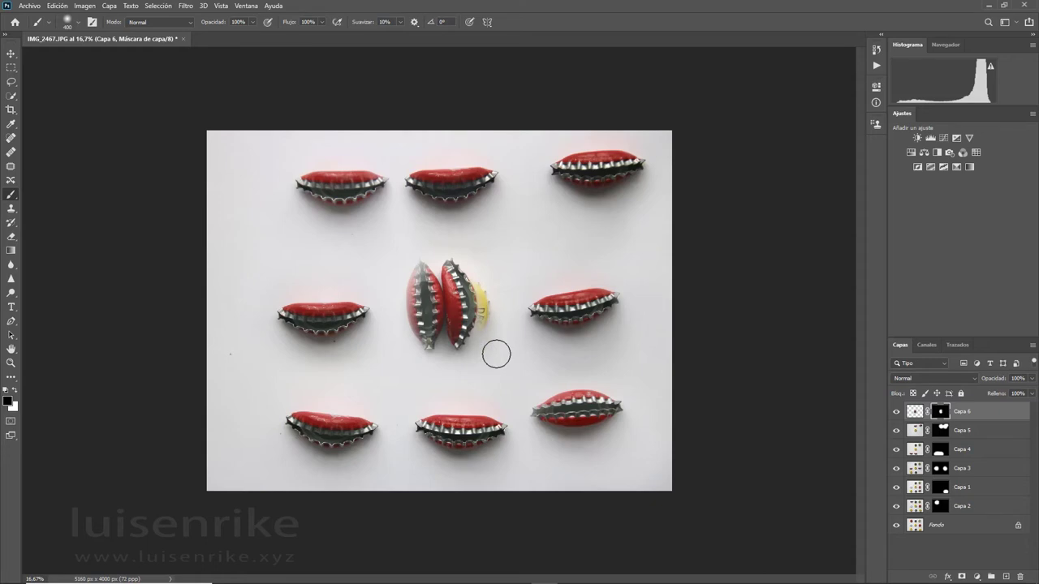
key(x)
mouse_move(462, 288)
mouse_down()
mouse_move(479, 320)
mouse_move(476, 300)
mouse_move(469, 360)
mouse_up()
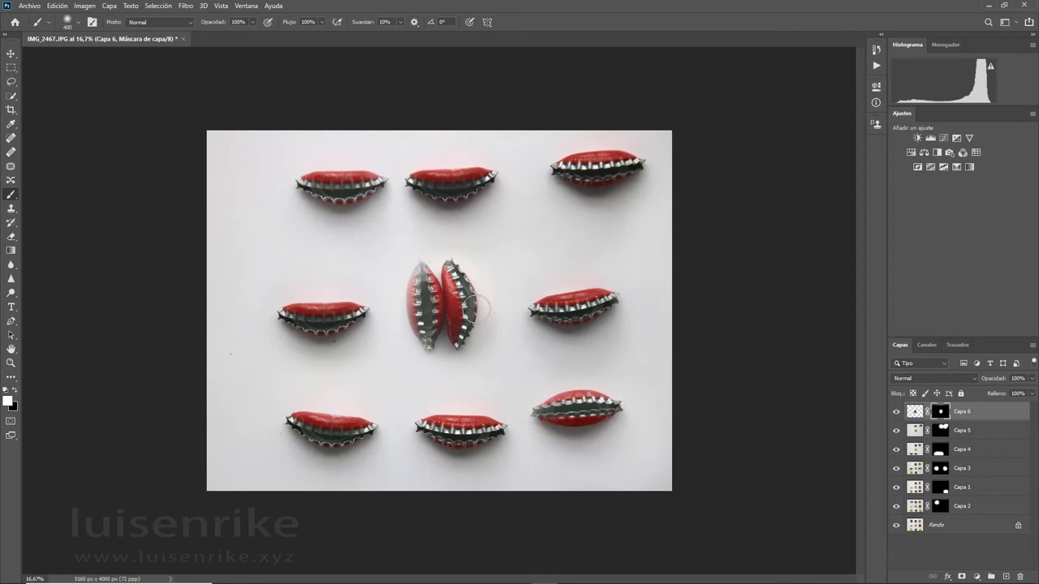
Clean the leftover marks beside the right-hand center cap on the Capa 6 mask, alternating black and white with the brush reduced to 90
key(bracketleft)
key(bracketleft)
click(14, 388)
key(x)
scroll(492, 309, up, 4)
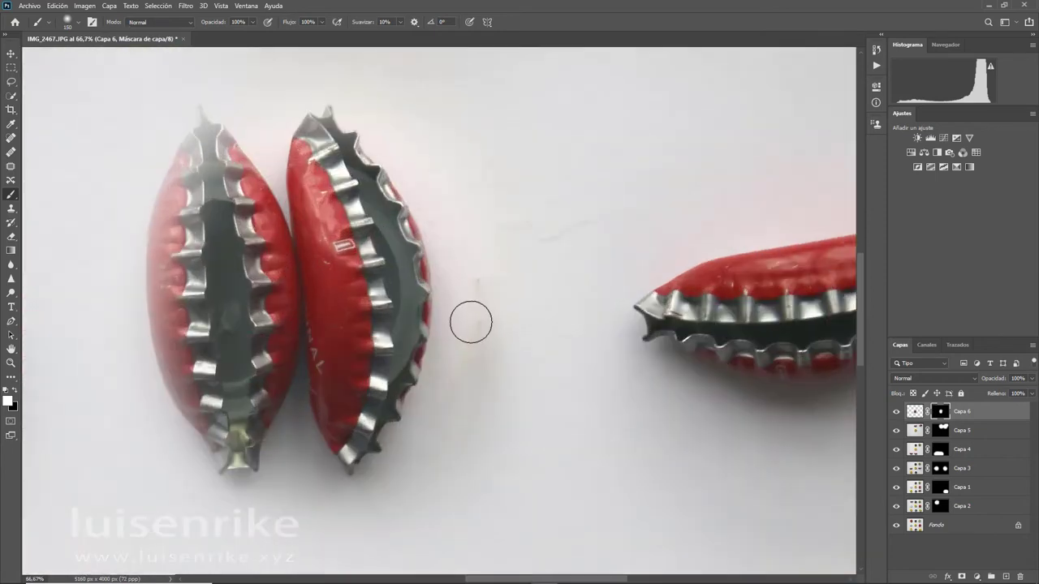
key(bracketleft)
key(bracketleft)
key(bracketleft)
key(x)
key(x)
key(x)
key(x)
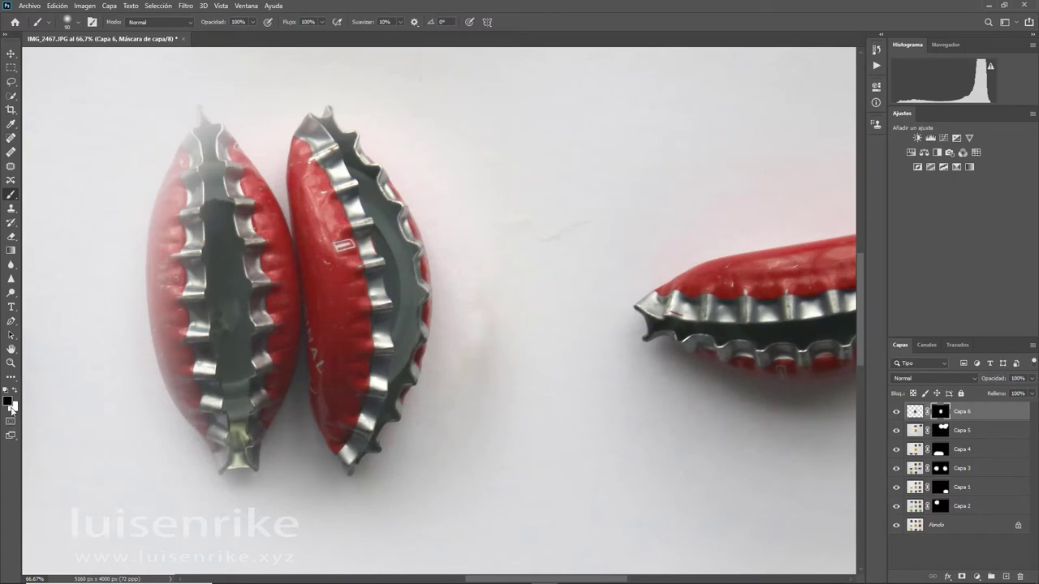
key(x)
key(x)
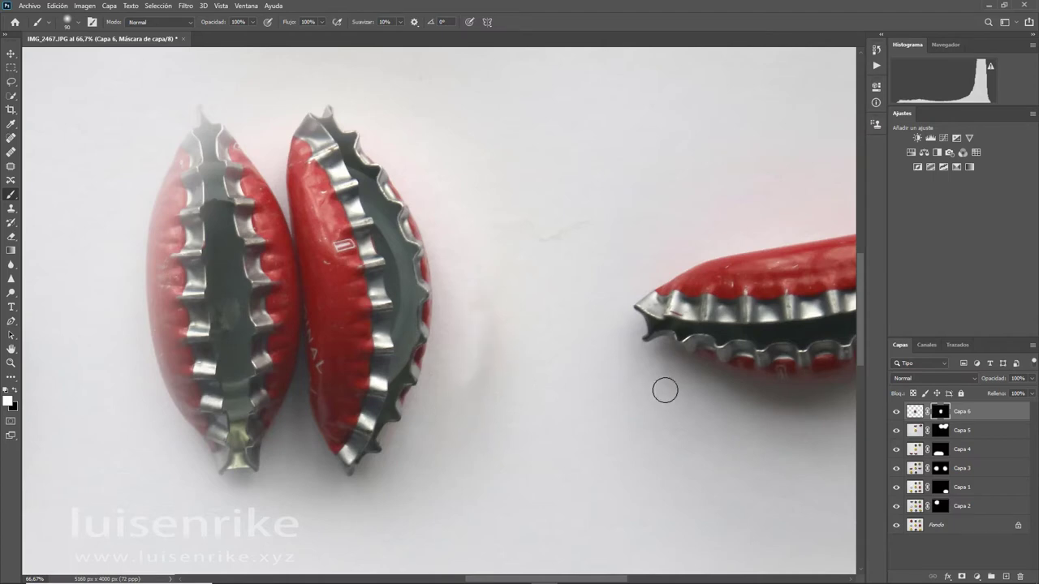
Shift the crushed center caps of Capa 6 slightly to the right with the Move tool
key(ctrl+0)
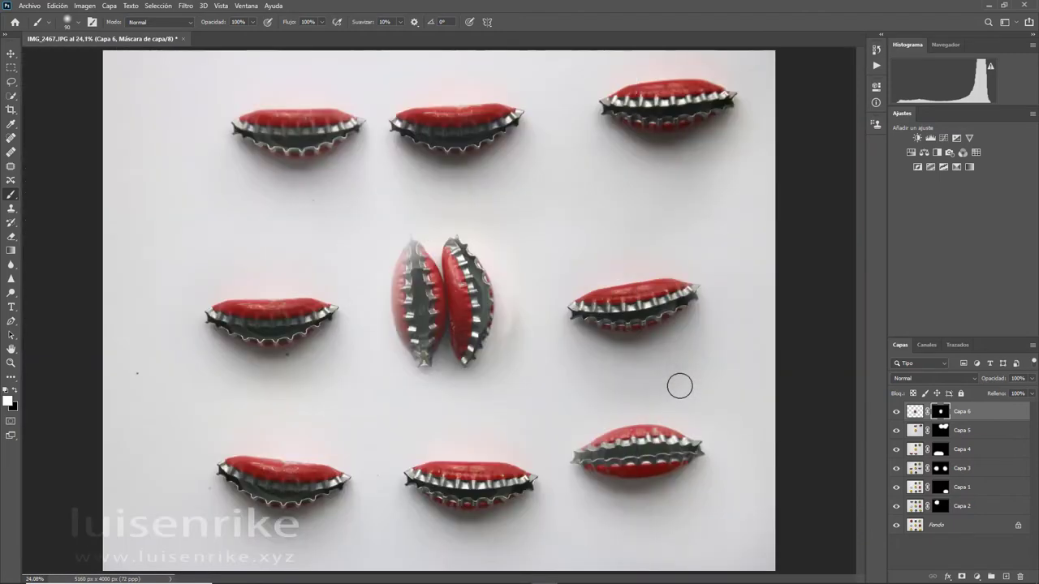
key(v)
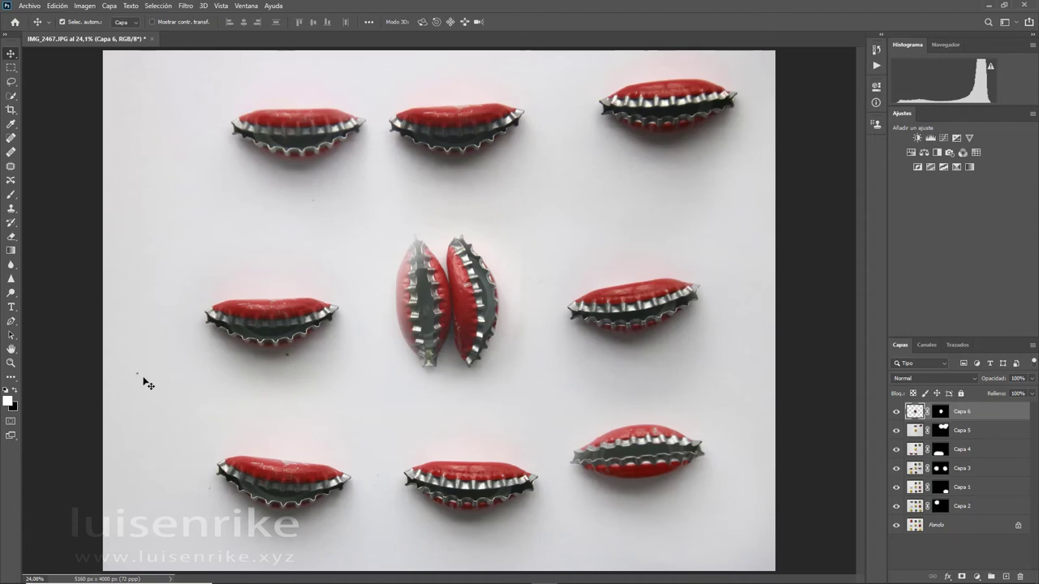
Toggle the Fondo layer off and on twice to check what the masked layers cover
click(896, 526)
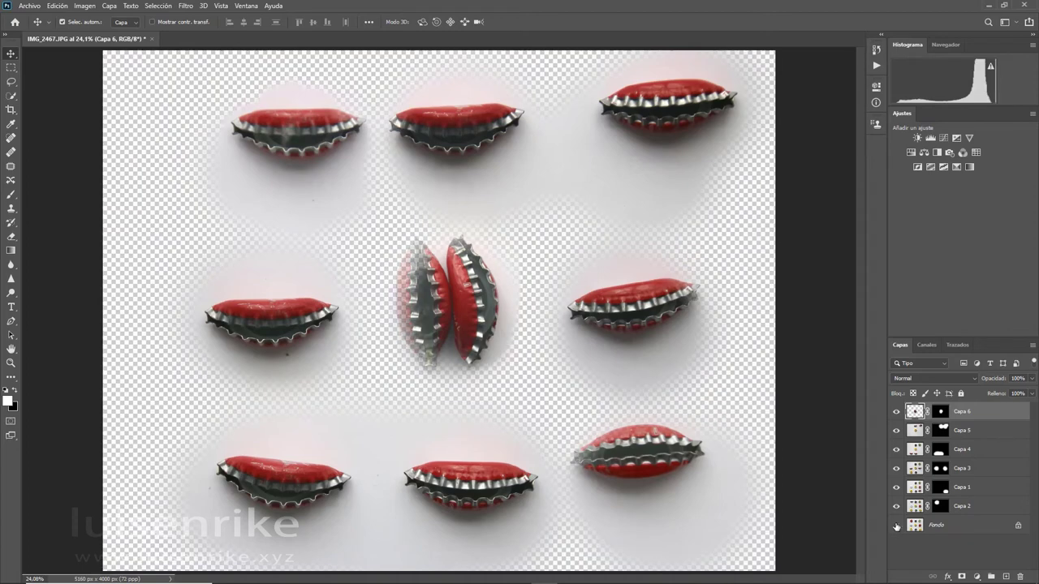
click(896, 526)
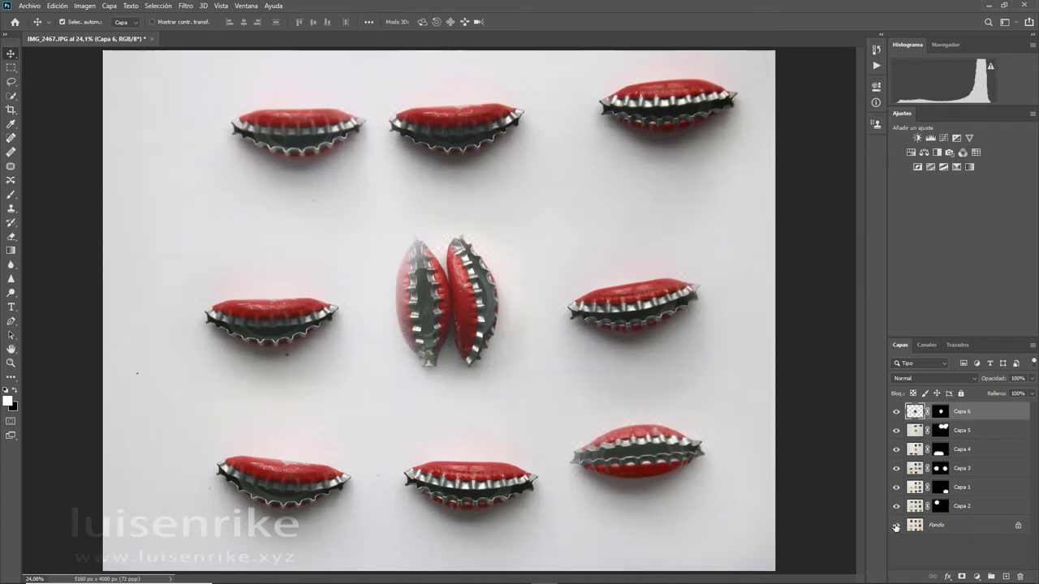
click(896, 526)
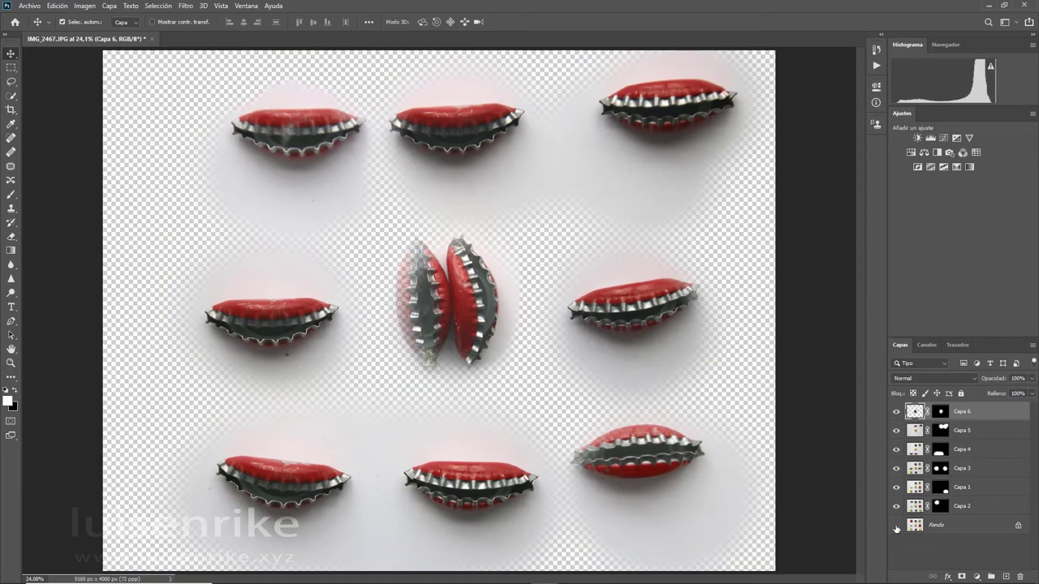
click(896, 526)
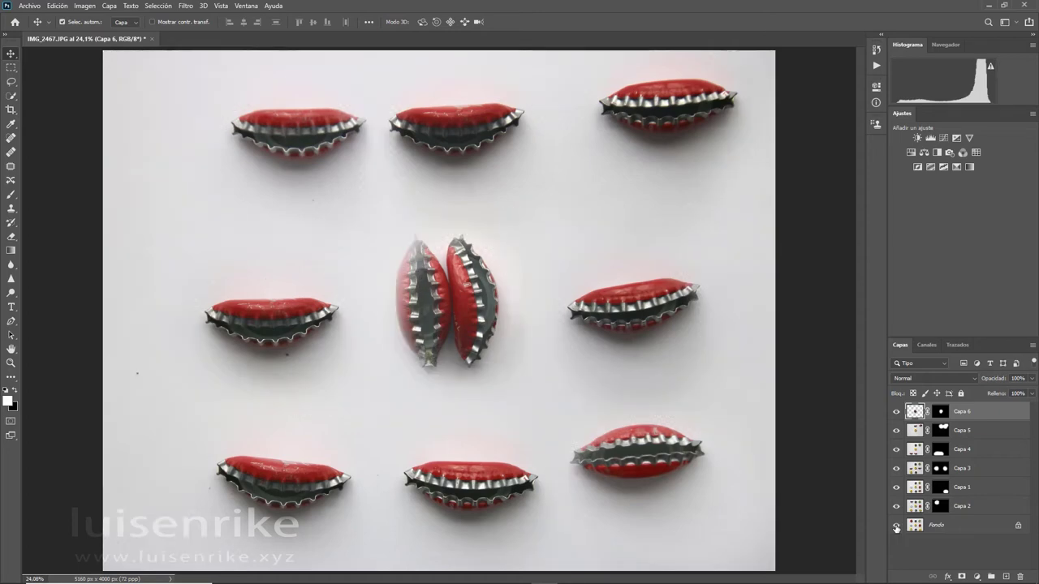
Remove the dark speck near the left edge of the Fondo layer using the Patch tool in Origen mode, and deselect
click(916, 528)
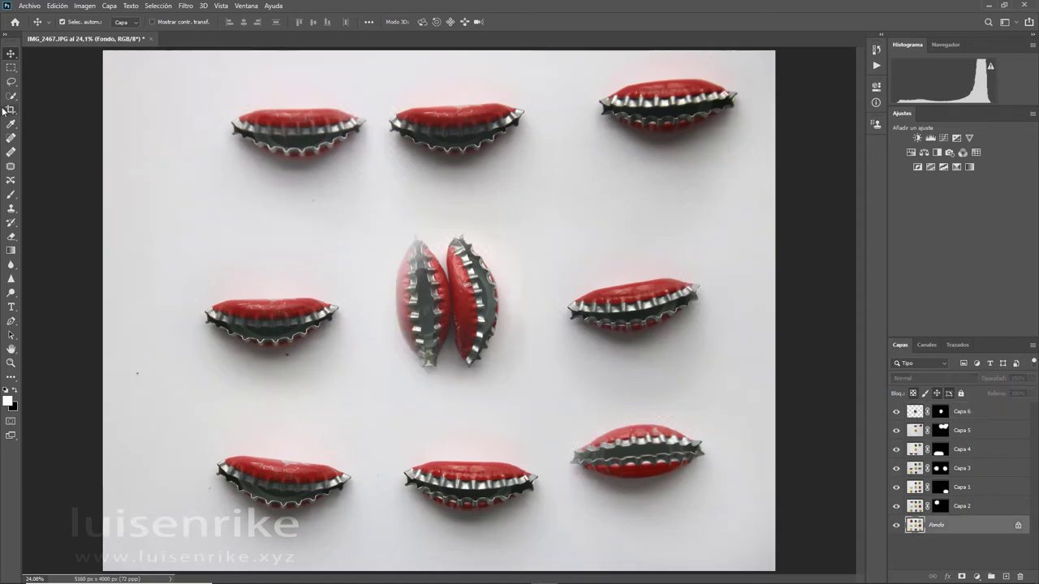
click(11, 165)
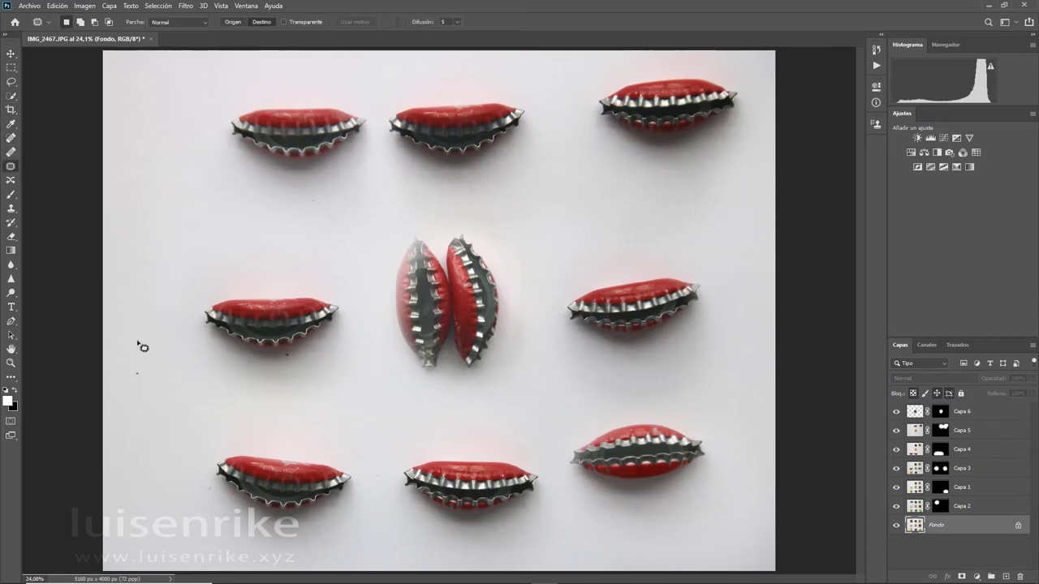
mouse_move(135, 378)
mouse_down()
mouse_move(134, 369)
mouse_move(142, 387)
mouse_up()
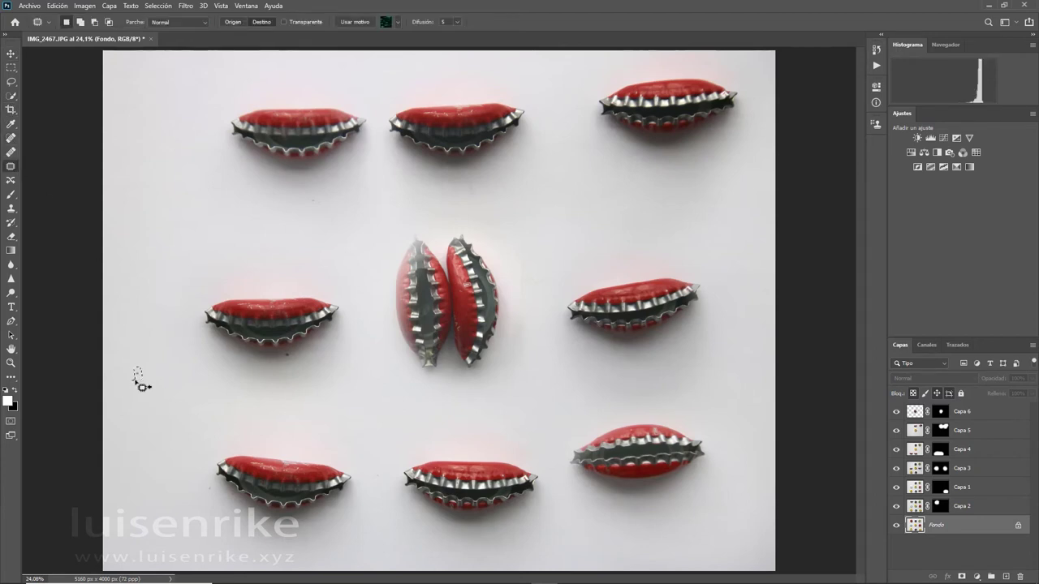
click(233, 22)
key(ctrl+d)
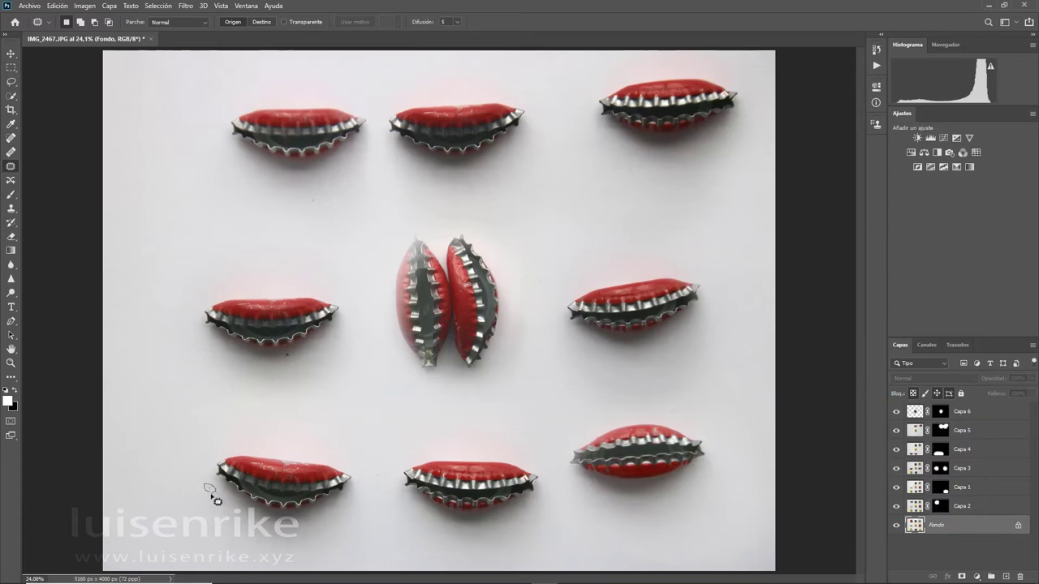
Hide Capa 1 to Capa 6, patch the spot beside the lower-left cap on Fondo, and show the hidden layers again
drag(214, 499, 211, 496)
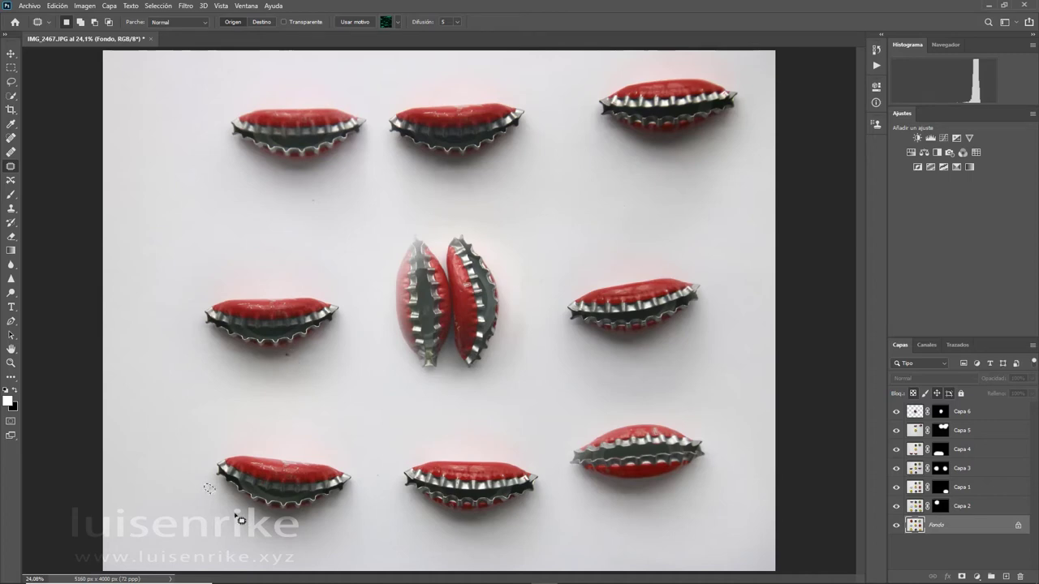
click(11, 53)
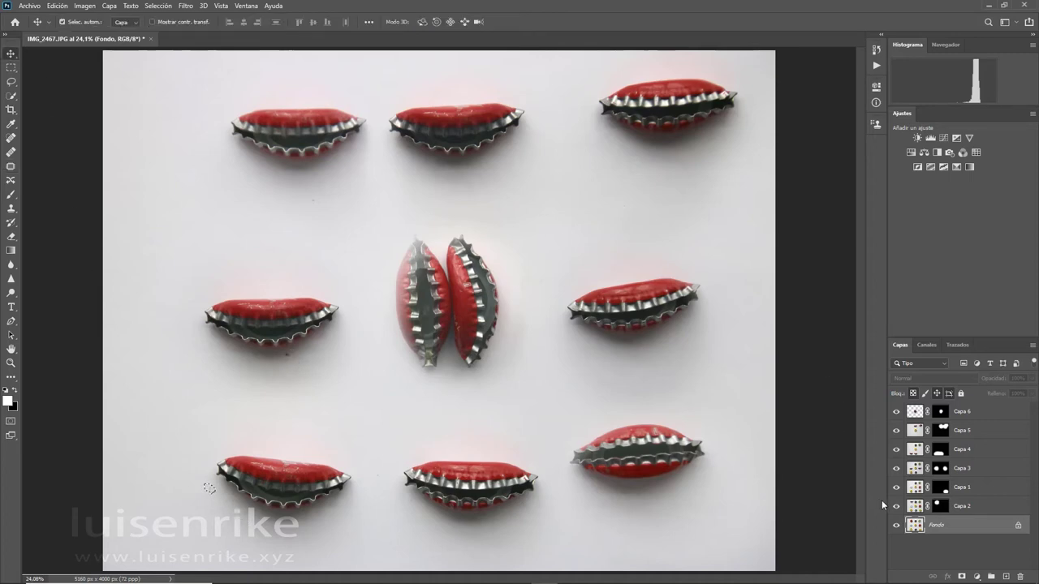
drag(896, 507, 896, 411)
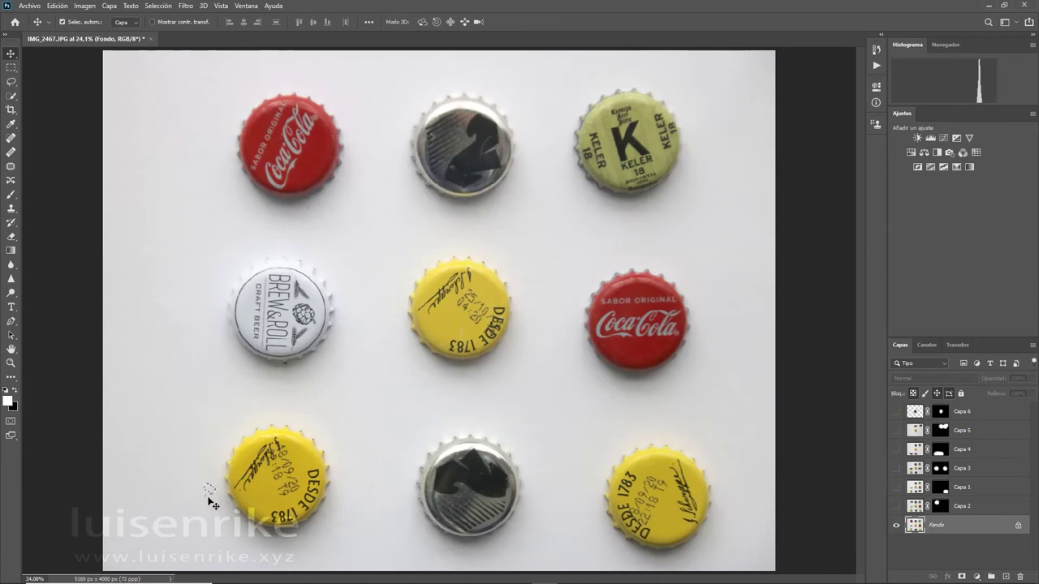
click(209, 503)
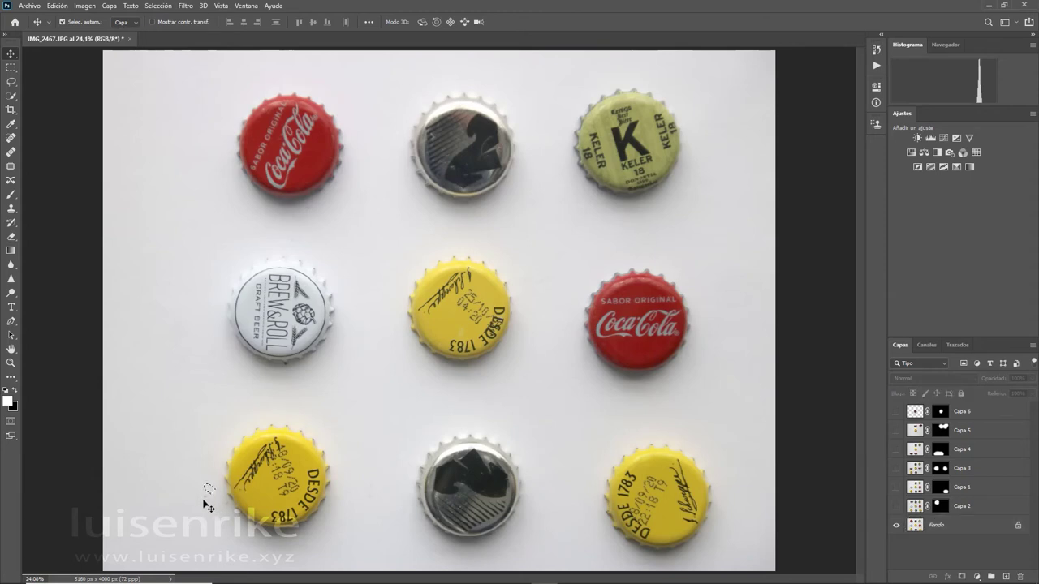
click(14, 166)
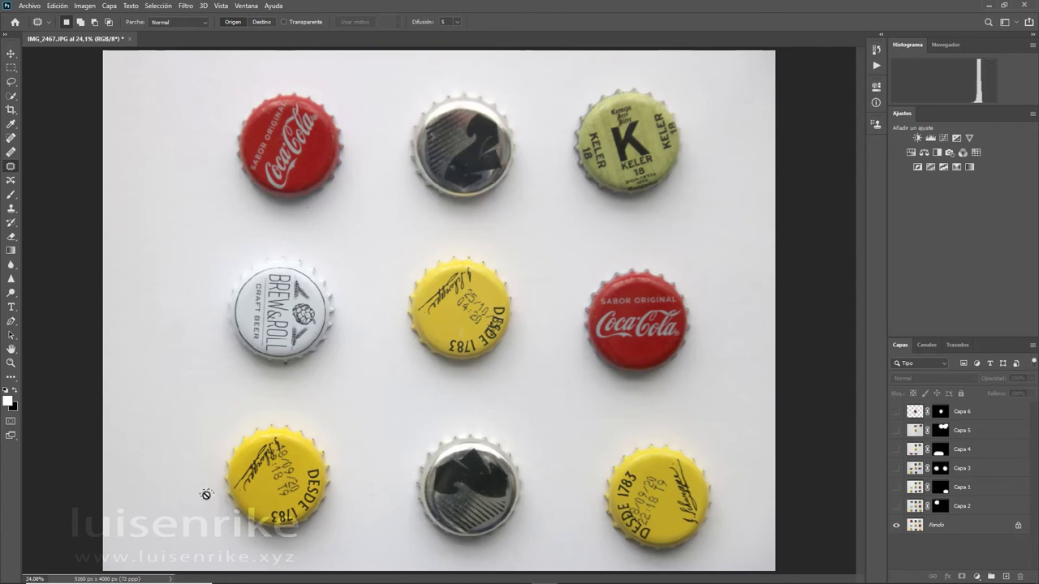
click(939, 529)
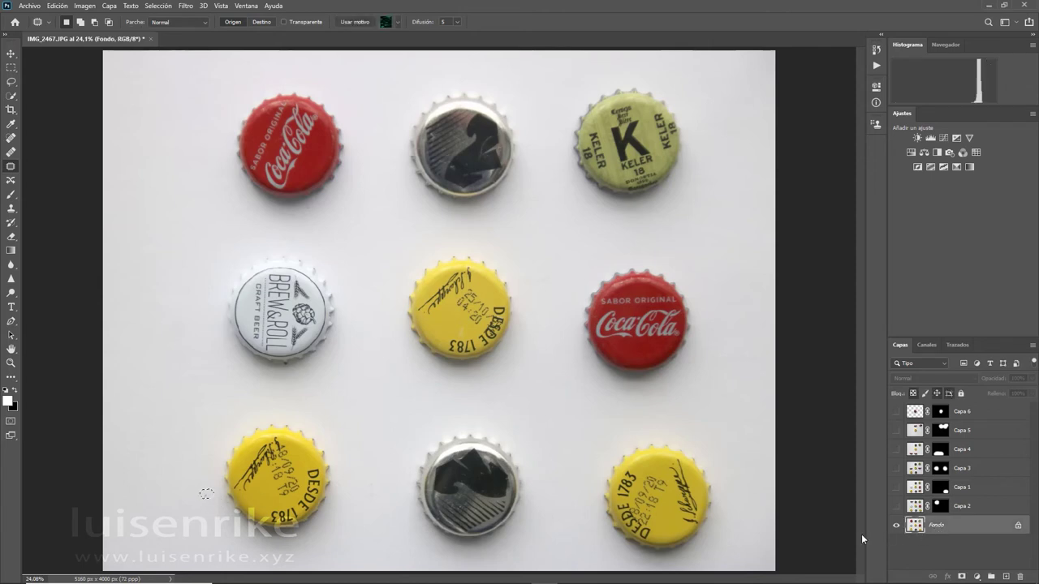
drag(209, 513, 217, 520)
key(ctrl+d)
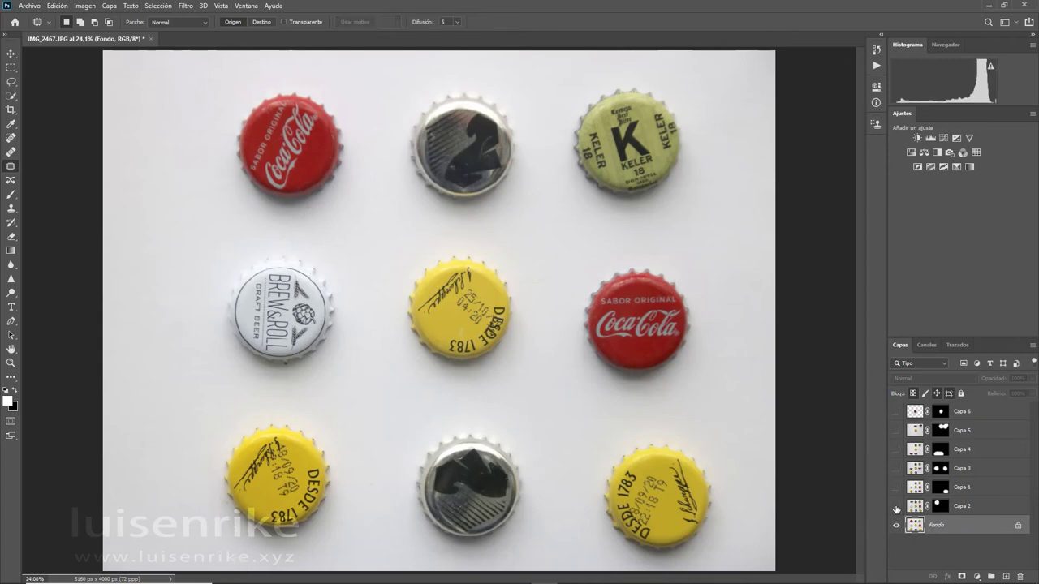
drag(896, 509, 896, 414)
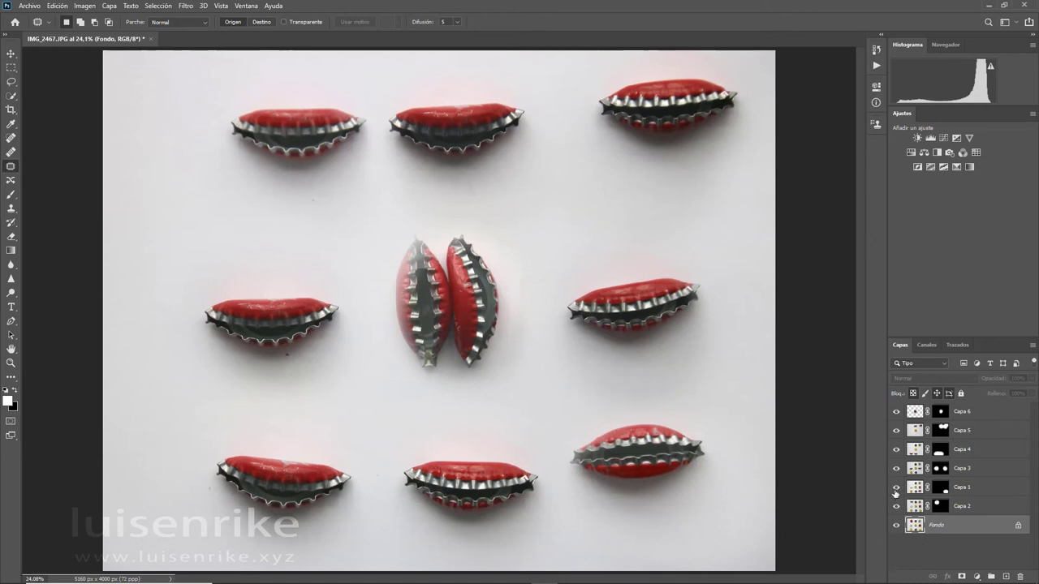
Hide Capa 1 to Capa 6 and show them again one by one from Capa 2 up to preview the crushing sequence
drag(896, 413, 898, 511)
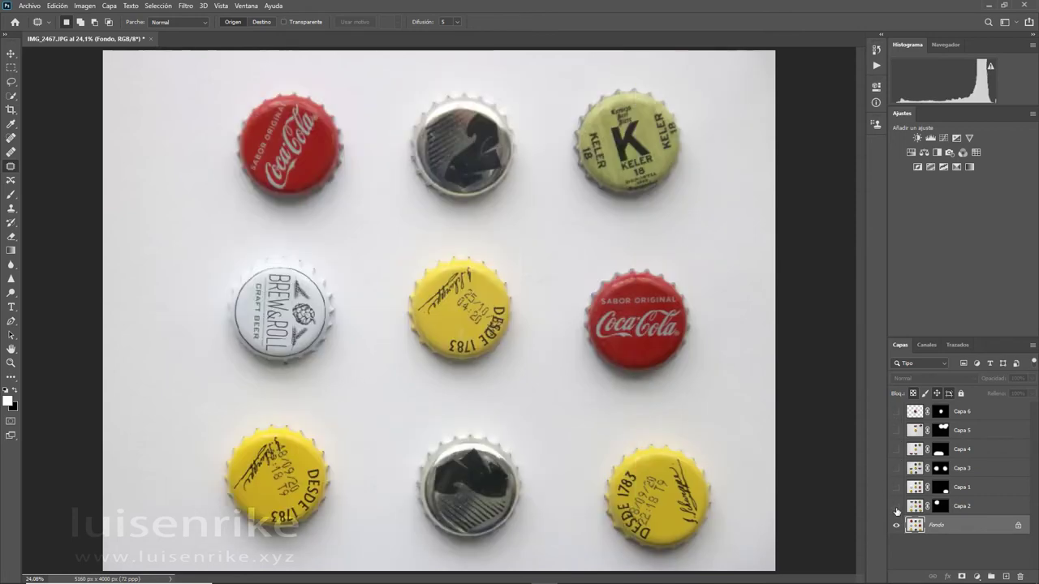
click(896, 506)
click(897, 488)
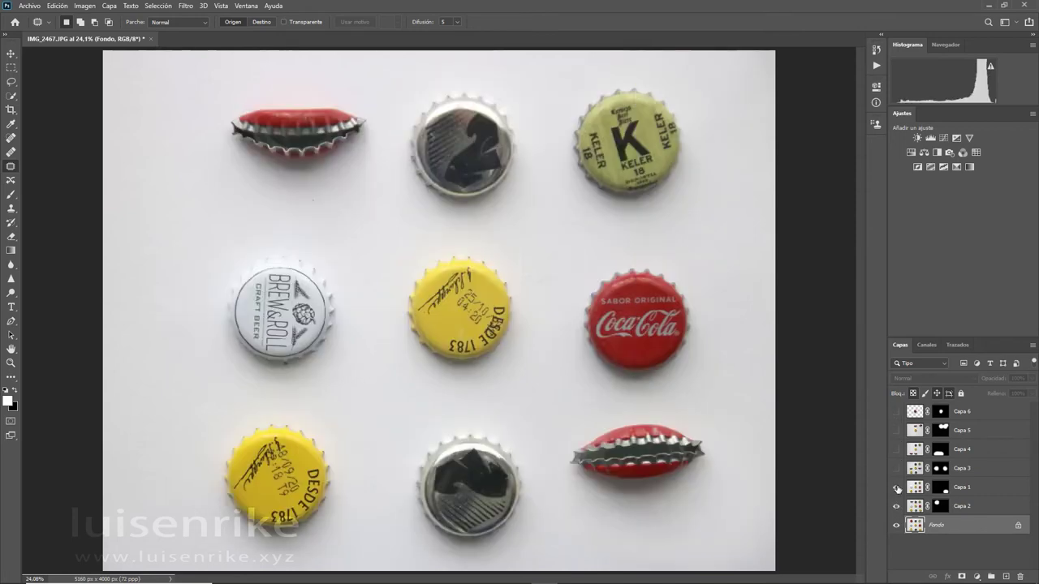
click(896, 469)
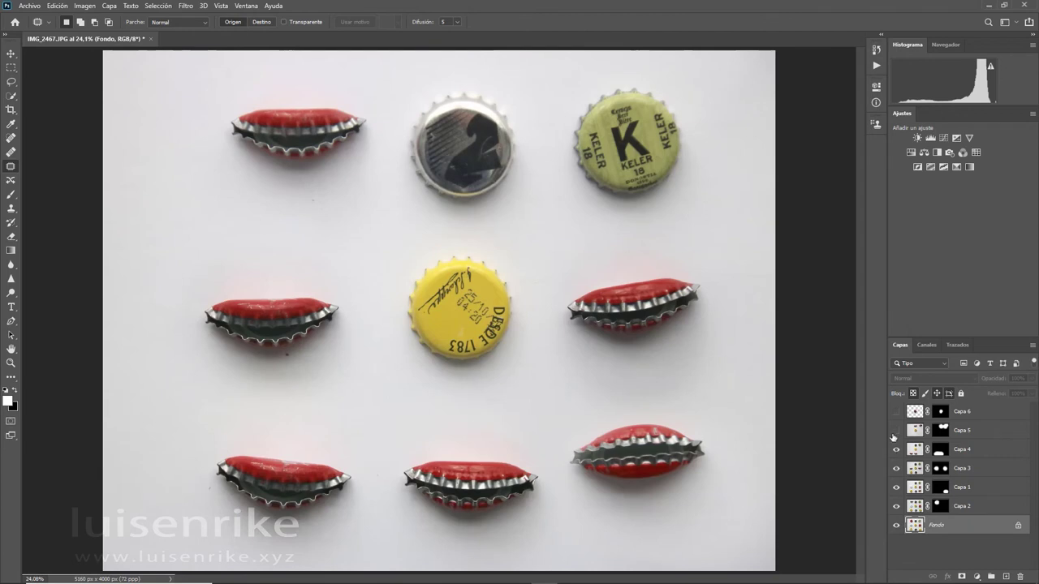
click(896, 430)
click(896, 411)
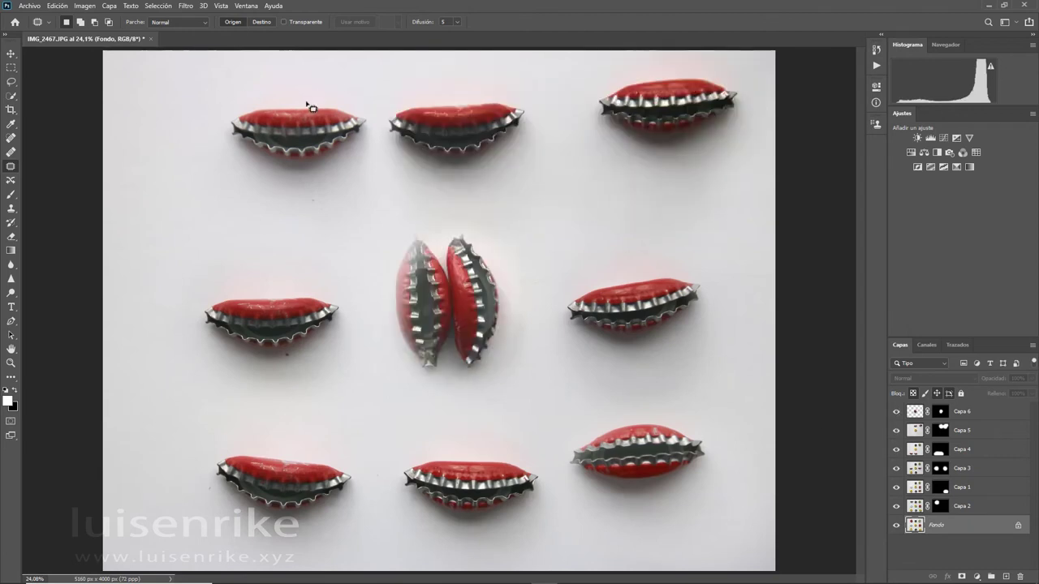
Paint white with the Brush on the Capa 6 mask to fully reveal the faded left-hand crushed cap in the center
click(940, 412)
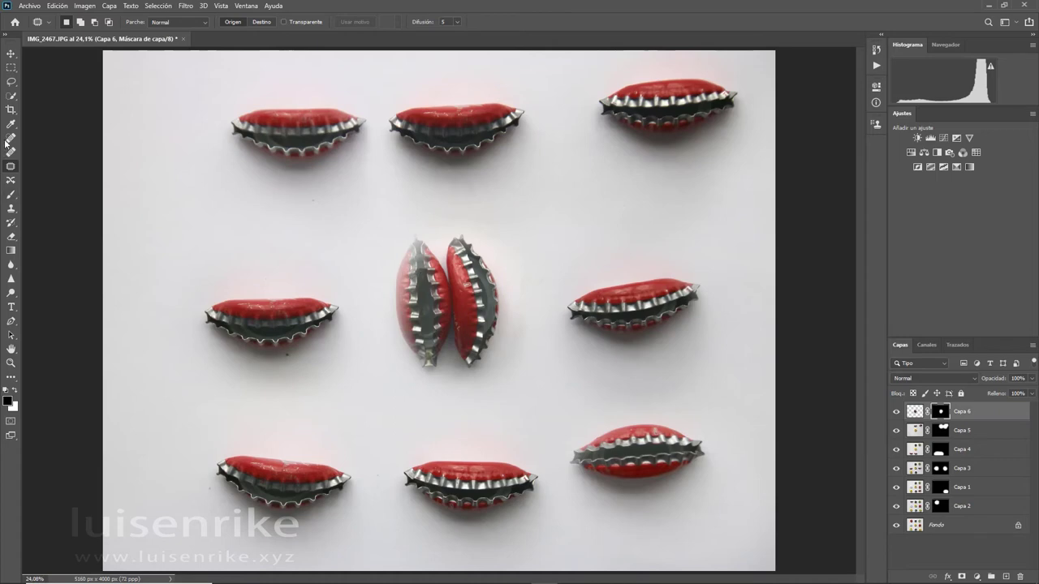
click(11, 195)
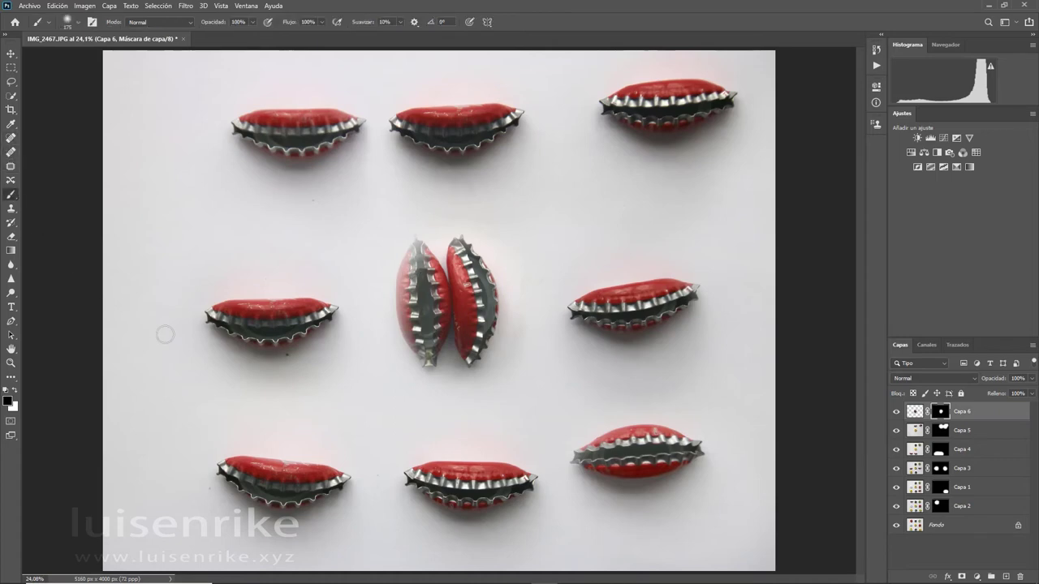
mouse_move(405, 285)
mouse_down()
mouse_move(415, 298)
mouse_move(417, 243)
mouse_move(406, 307)
mouse_move(418, 357)
mouse_move(413, 344)
mouse_move(430, 362)
mouse_move(404, 282)
mouse_move(414, 334)
mouse_move(419, 264)
mouse_move(436, 268)
mouse_move(425, 353)
mouse_move(445, 329)
mouse_move(457, 341)
mouse_move(461, 276)
mouse_up()
key(x)
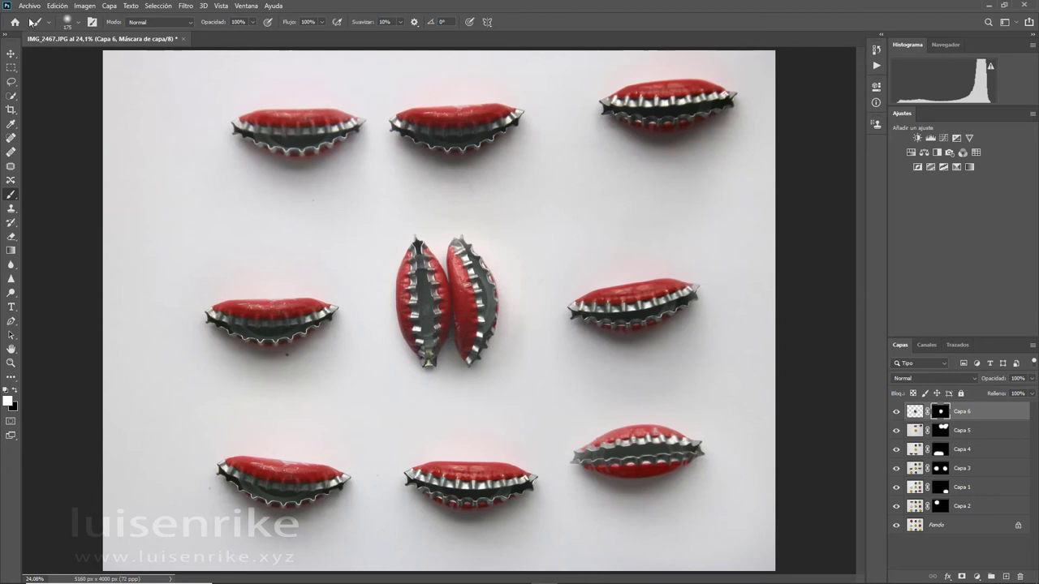
Show the timeline, hide every layer except Fondo, and create a frame animation with Fondo as its first frame
click(245, 6)
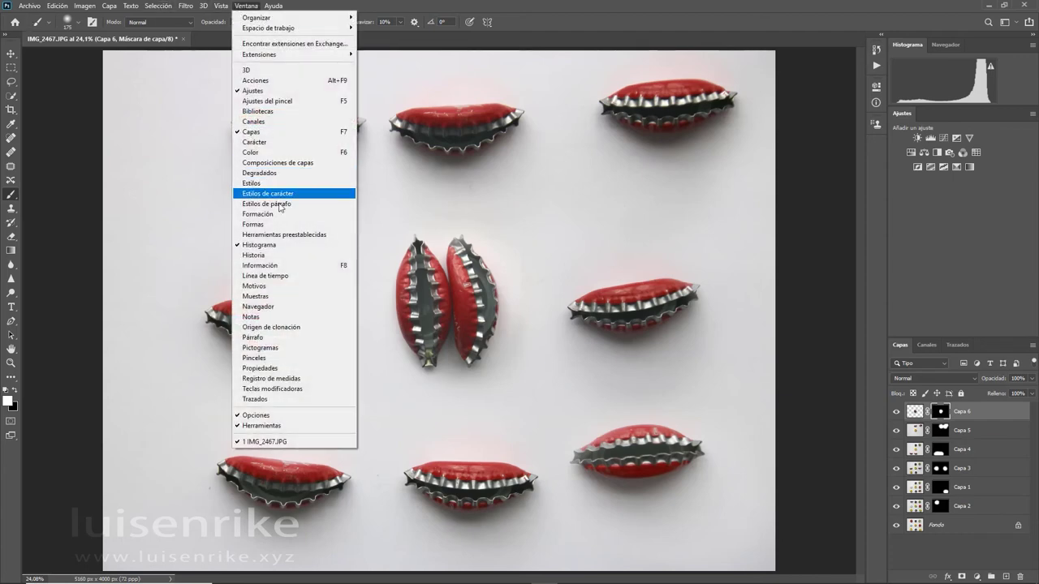
click(303, 277)
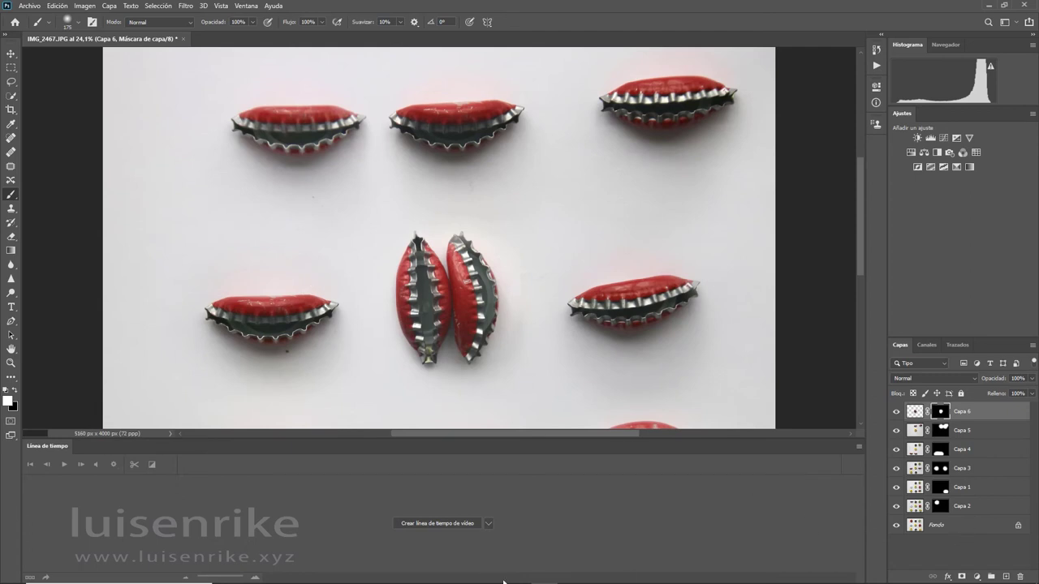
click(487, 525)
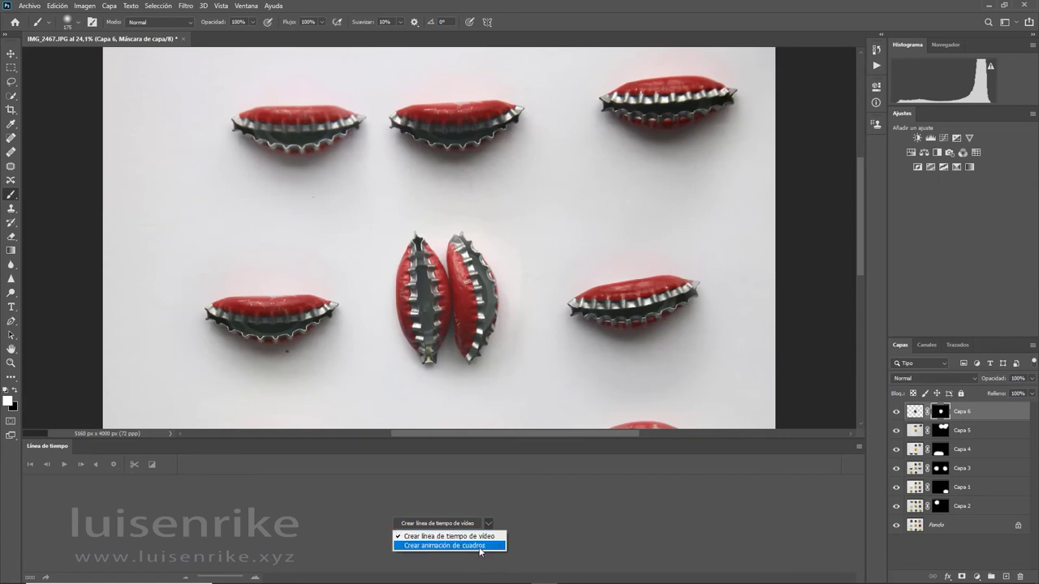
click(480, 546)
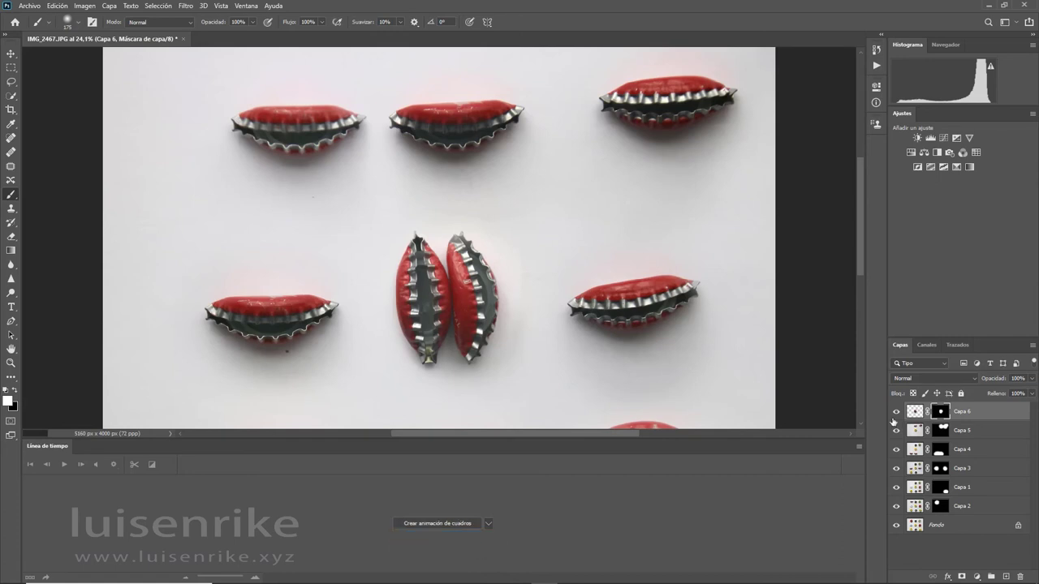
alt+click(896, 525)
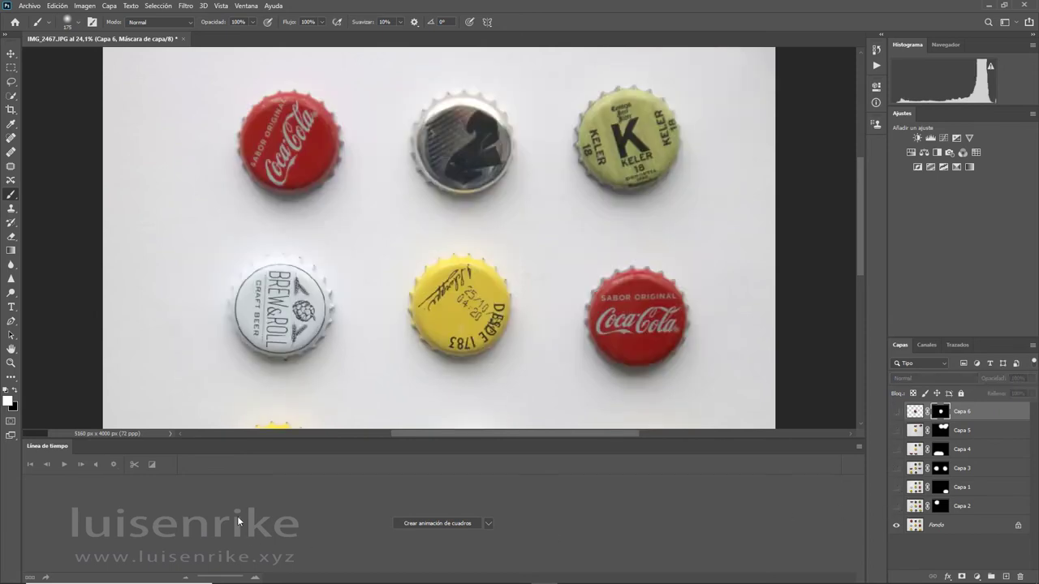
click(436, 523)
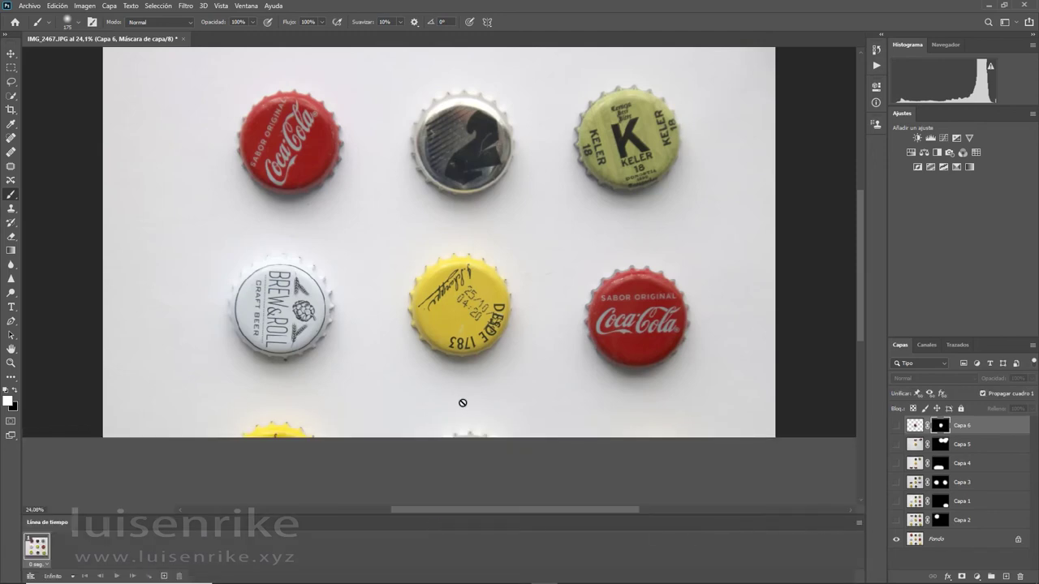
key(ctrl+0)
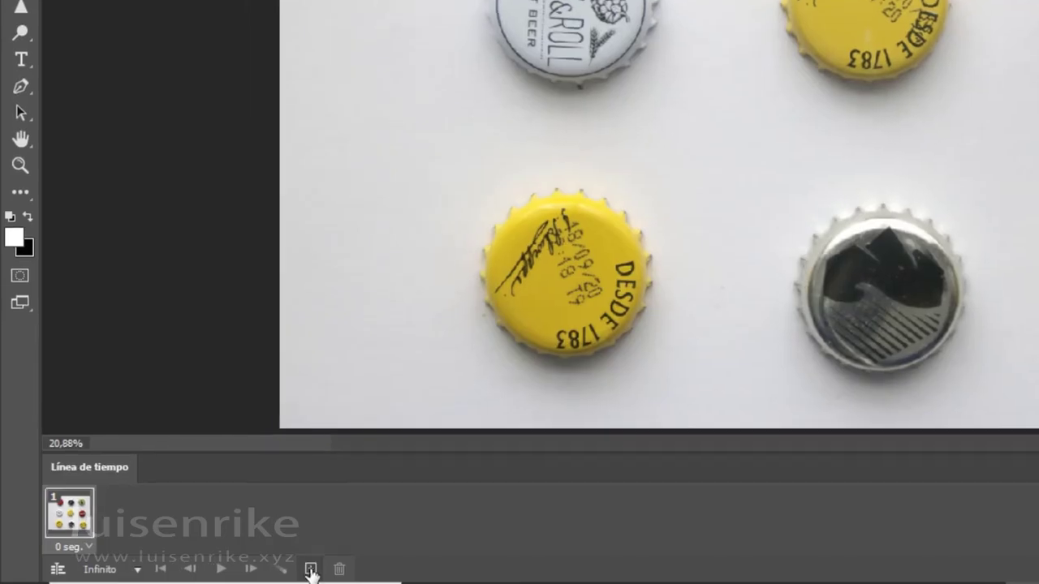
Add a second frame with Capa 2 visible and a third frame with Capa 1 also visible, and check the three frames
click(311, 571)
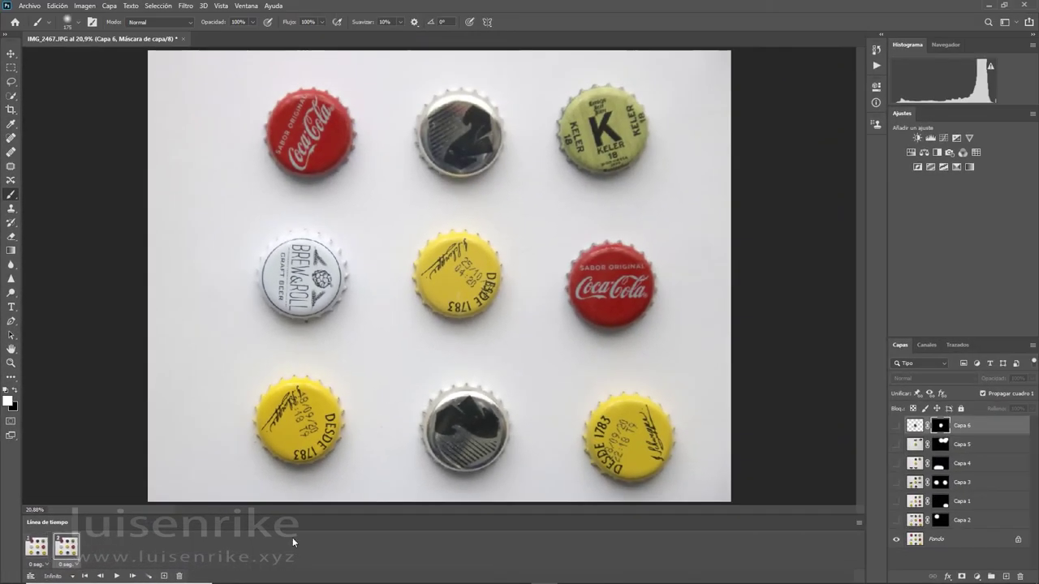
click(896, 521)
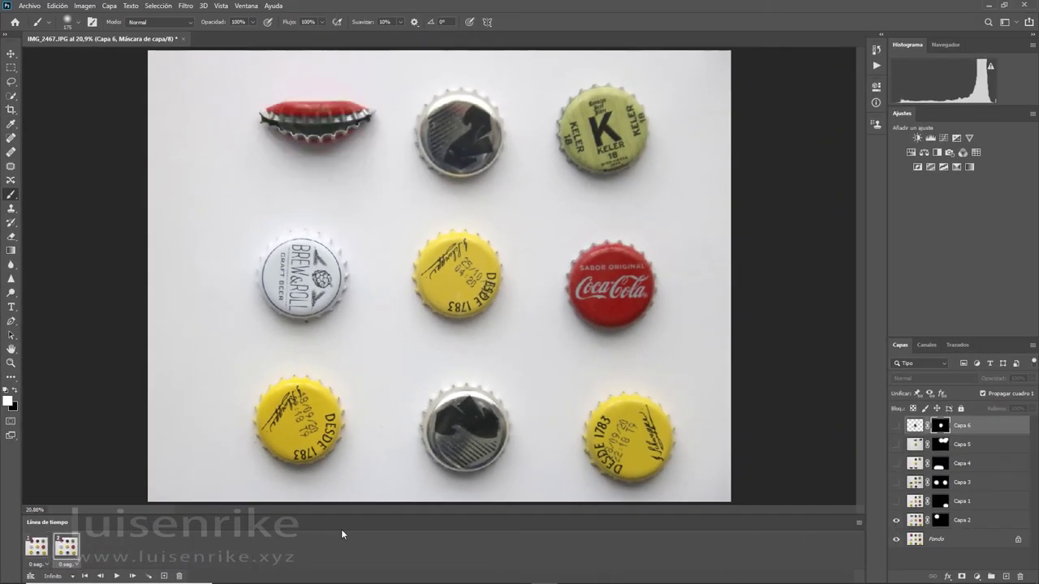
click(162, 576)
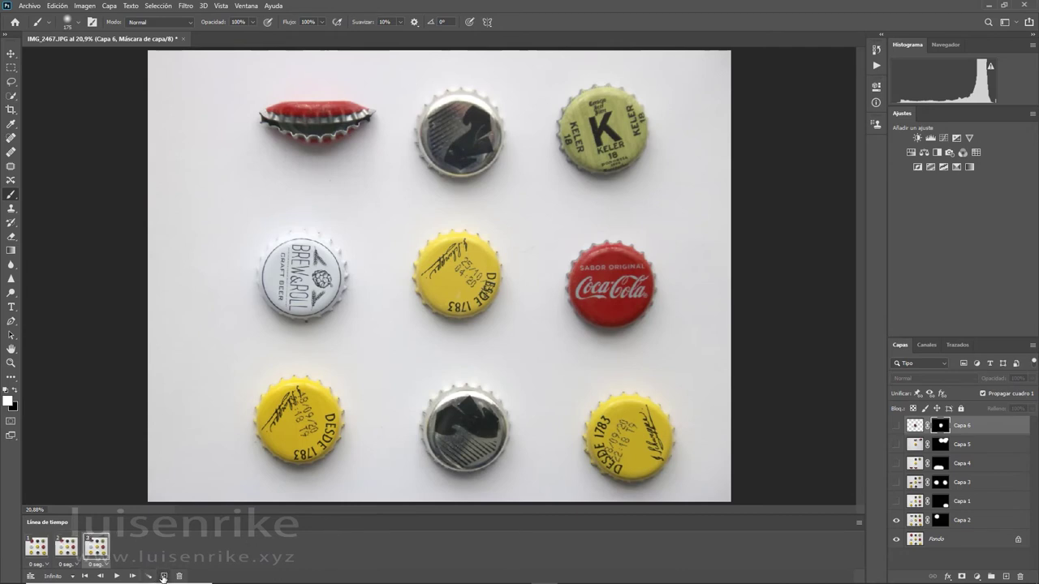
click(896, 501)
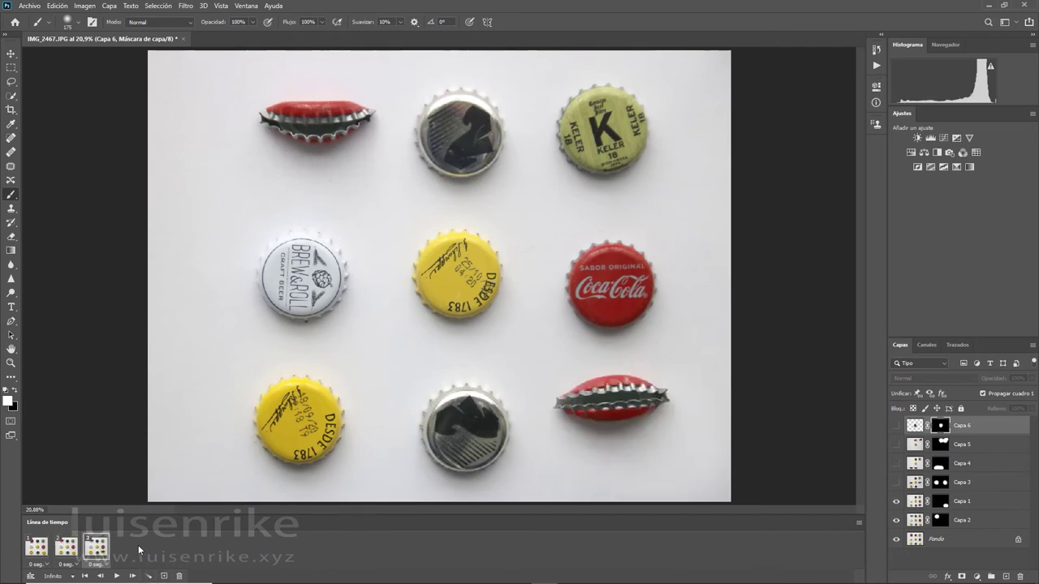
click(64, 550)
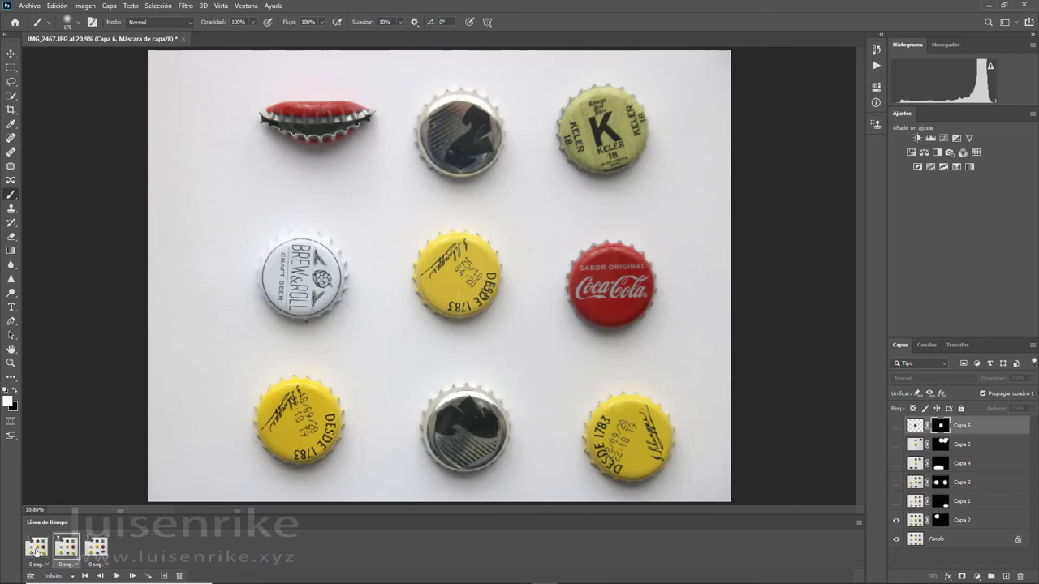
click(36, 552)
click(67, 550)
click(101, 547)
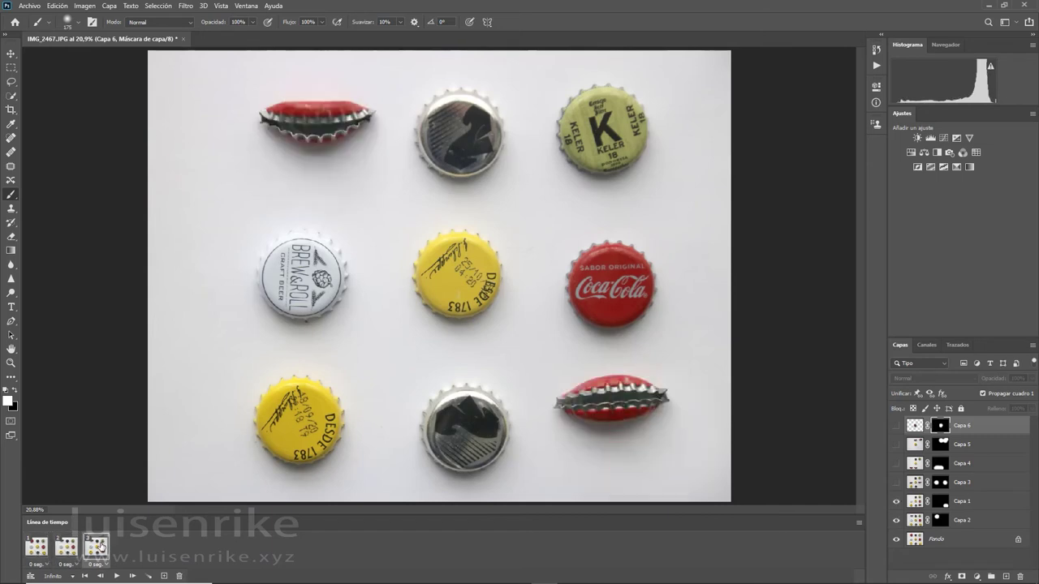
Add frames 4 to 7, additionally showing Capa 3, Capa 4, Capa 5 and Capa 6, one more layer per frame
click(165, 576)
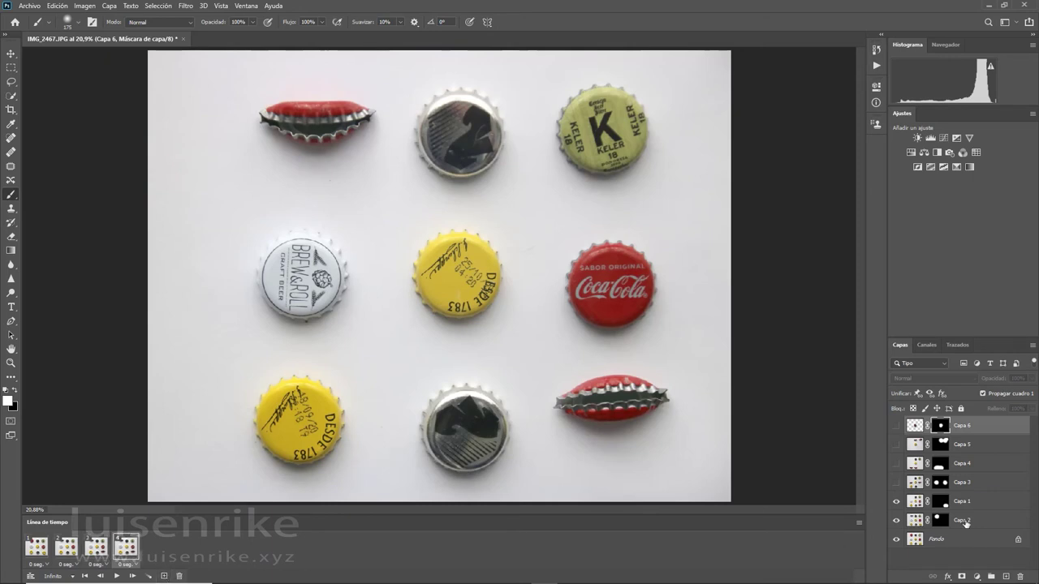
click(896, 484)
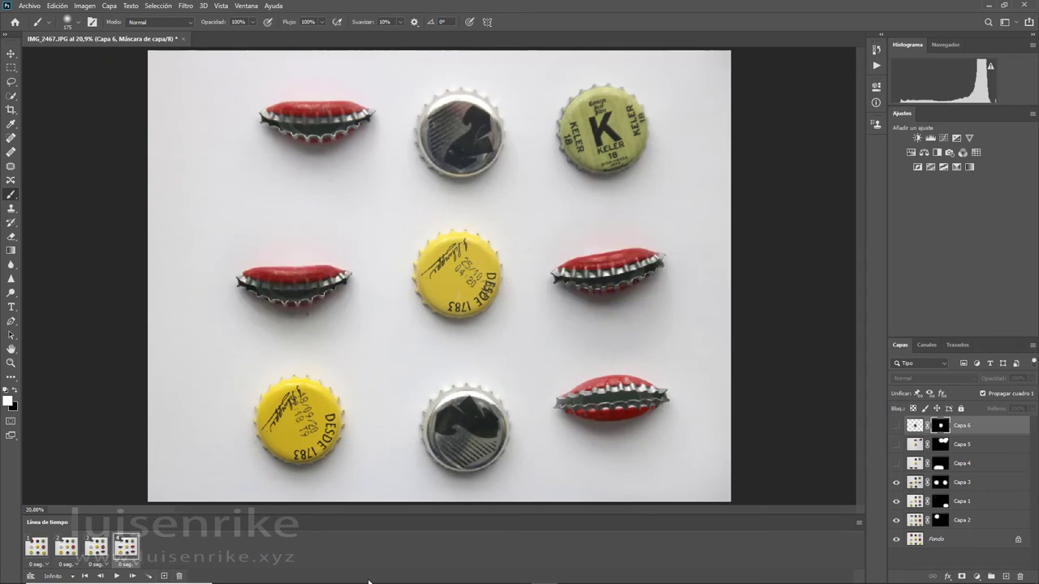
click(165, 576)
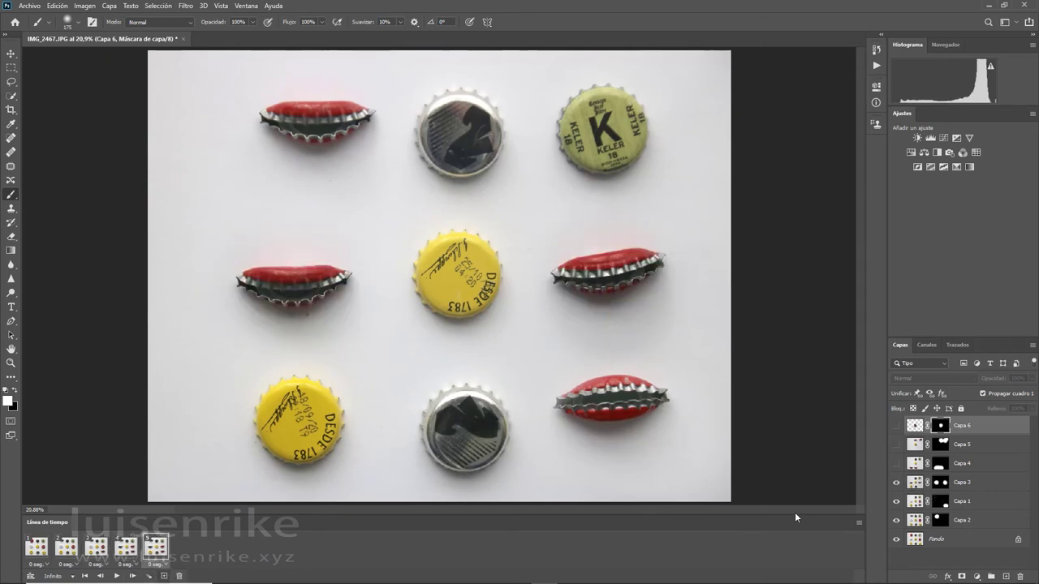
click(896, 464)
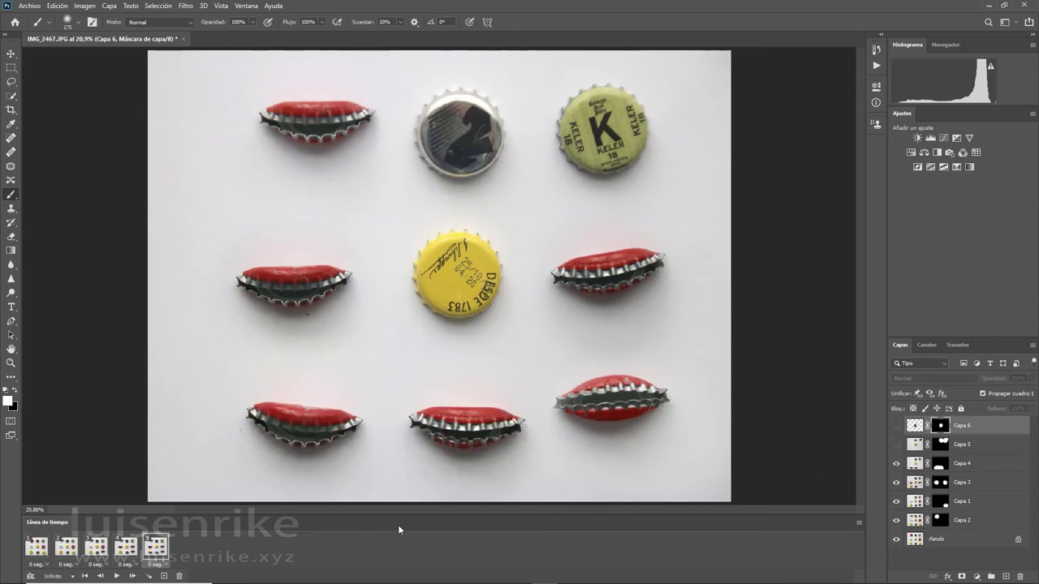
click(165, 576)
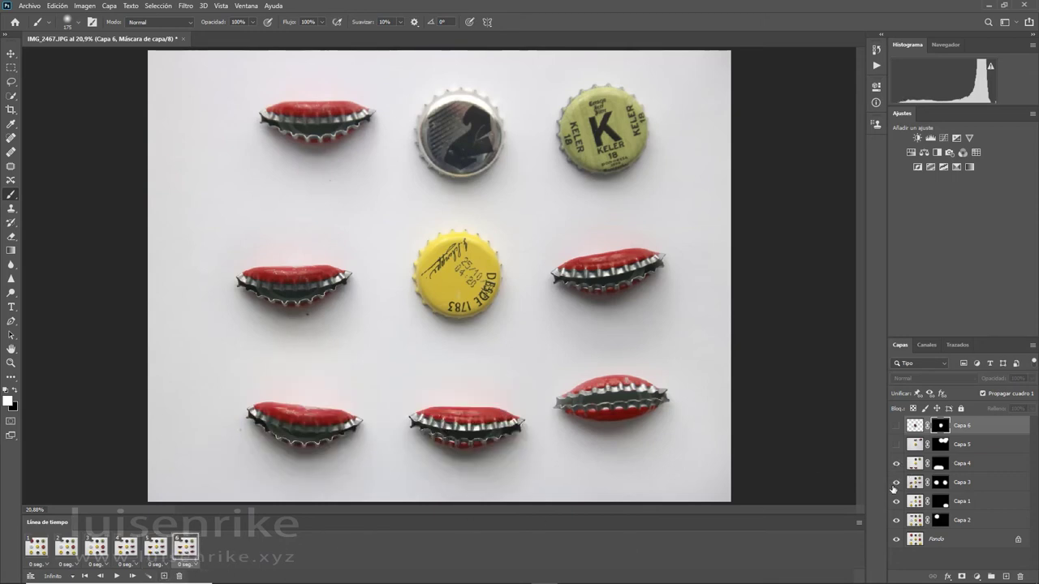
click(897, 444)
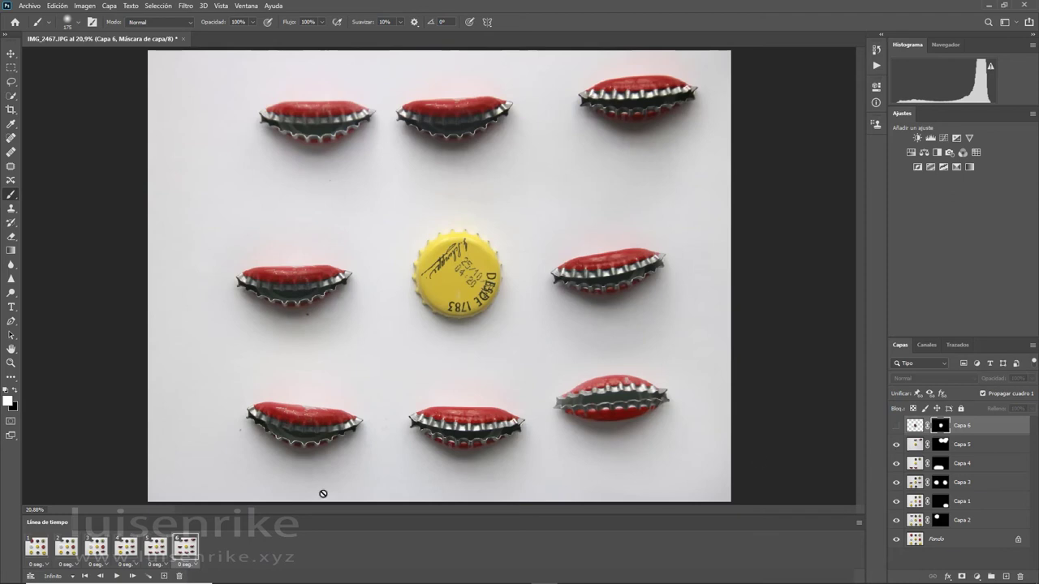
click(164, 576)
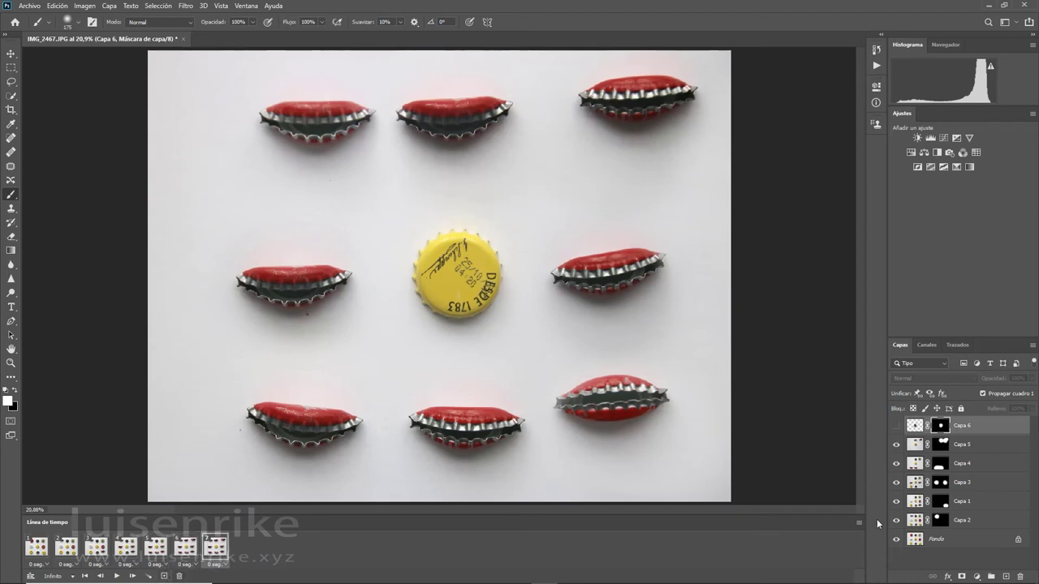
click(896, 426)
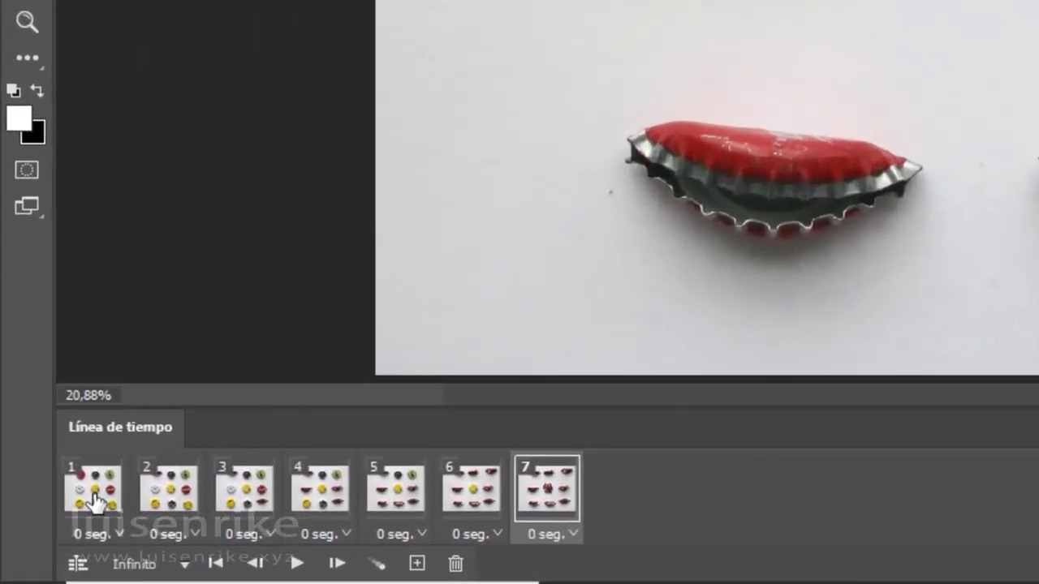
Select all seven frames and set their delay to 0,2 seconds
click(98, 504)
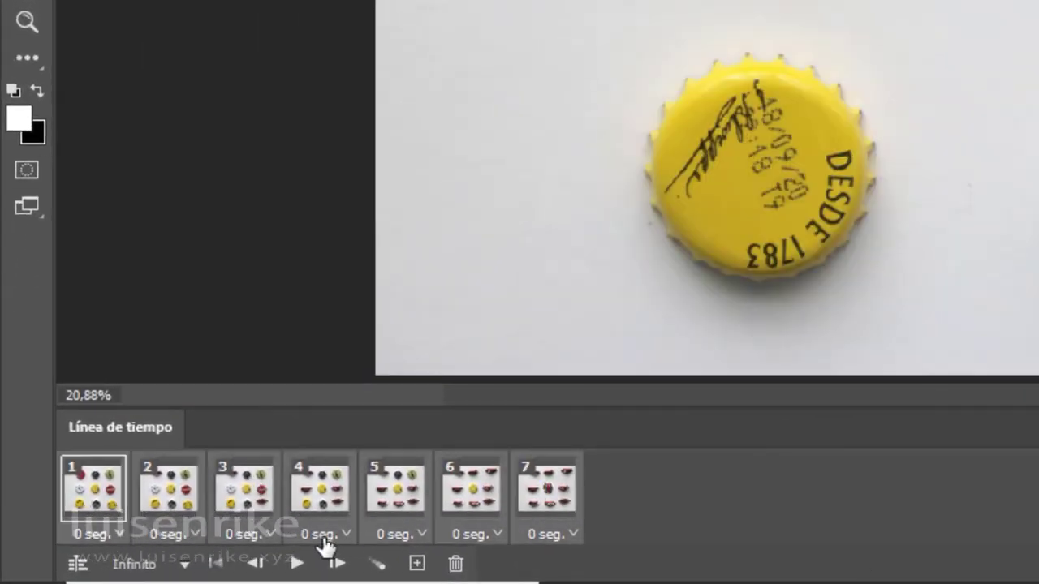
click(575, 534)
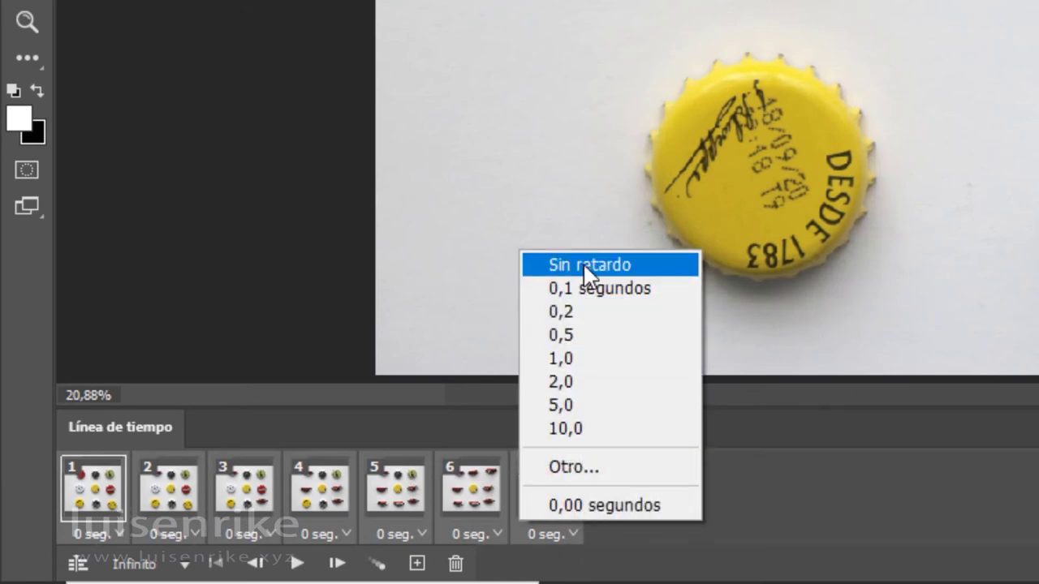
click(582, 317)
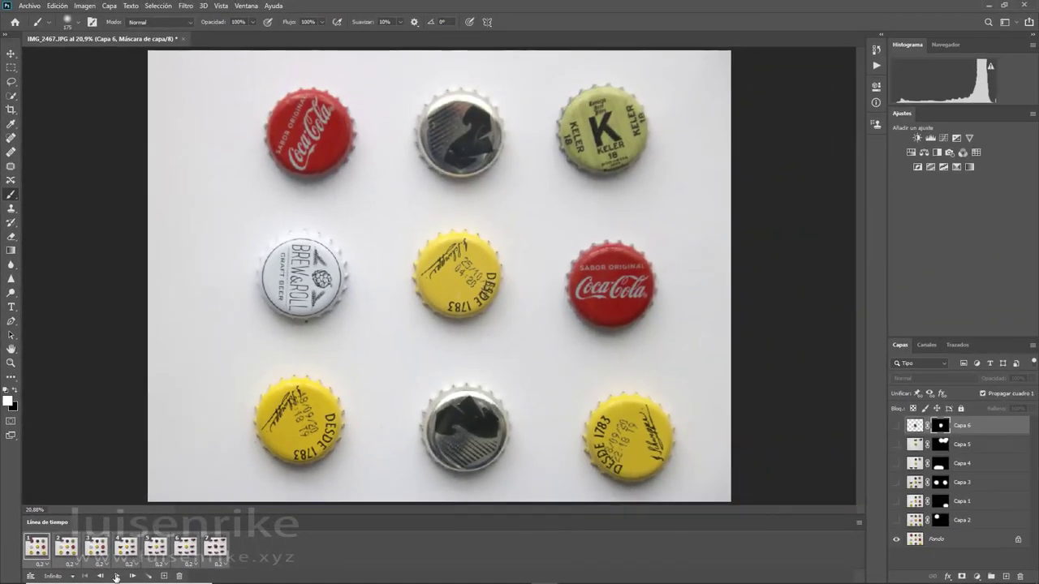
Play the animation to preview it, stop it, and check the looping options, leaving Infinito chosen
click(116, 576)
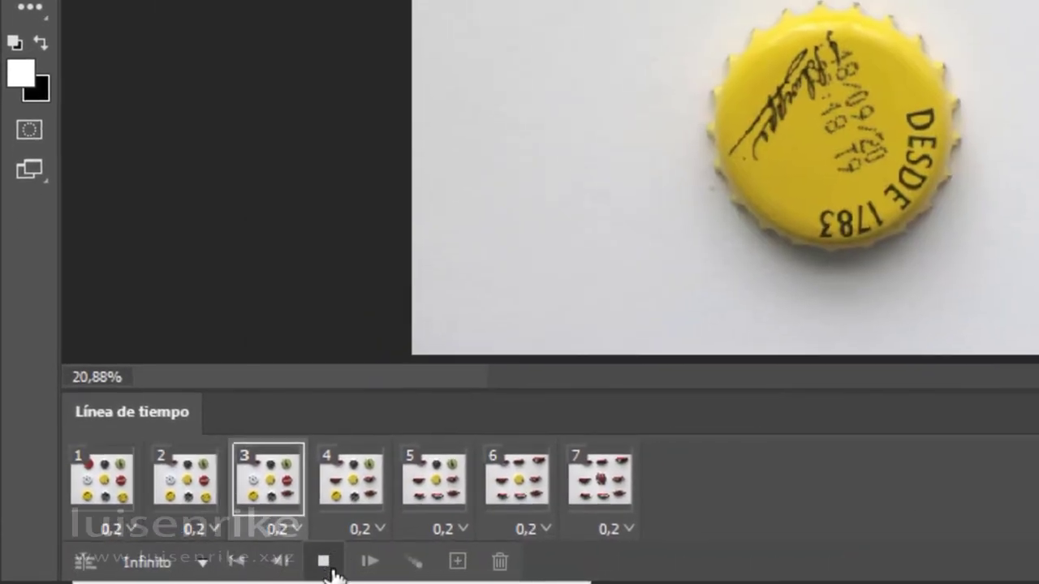
click(117, 577)
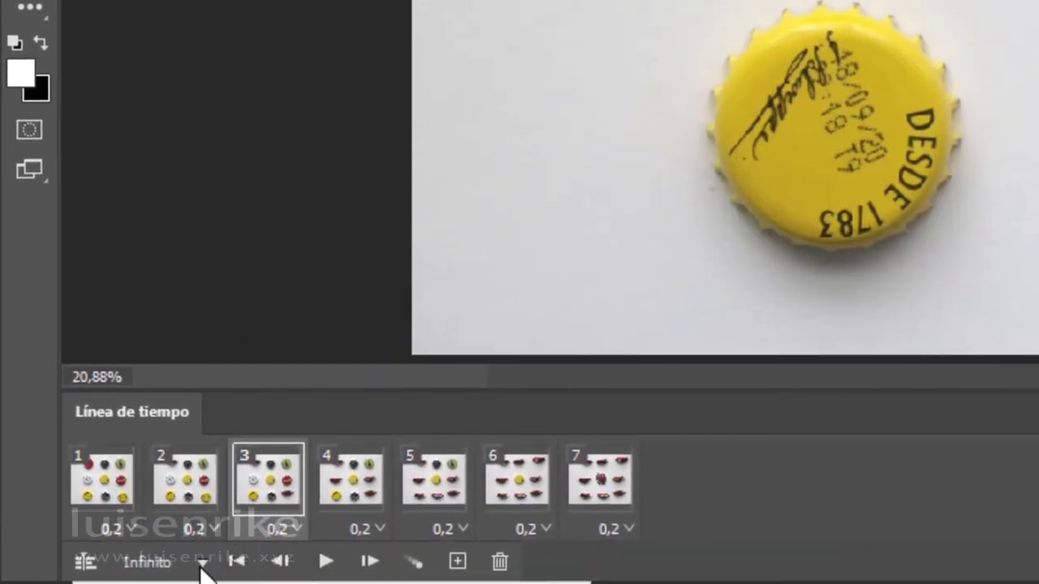
click(202, 563)
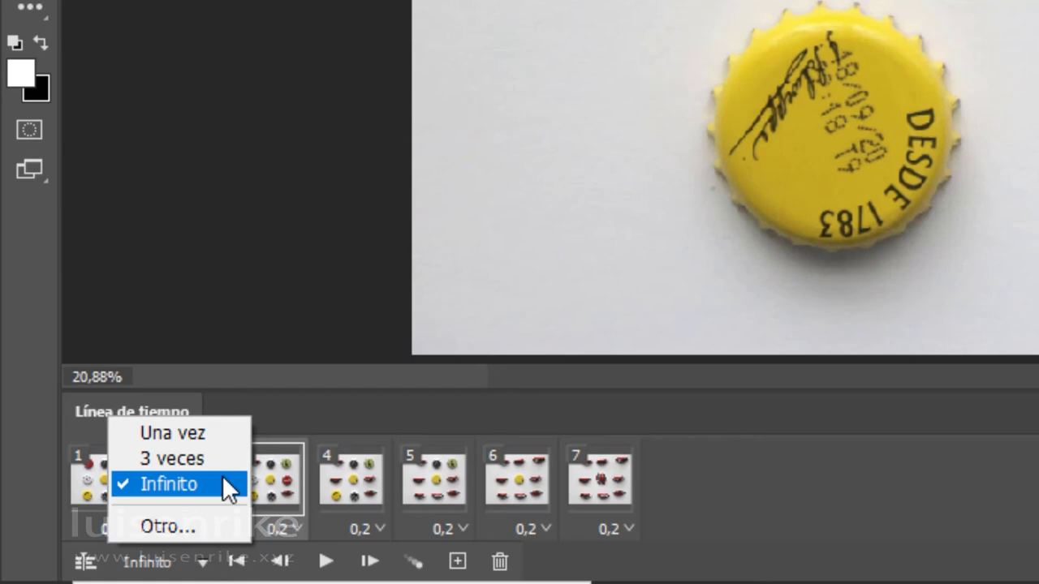
click(850, 465)
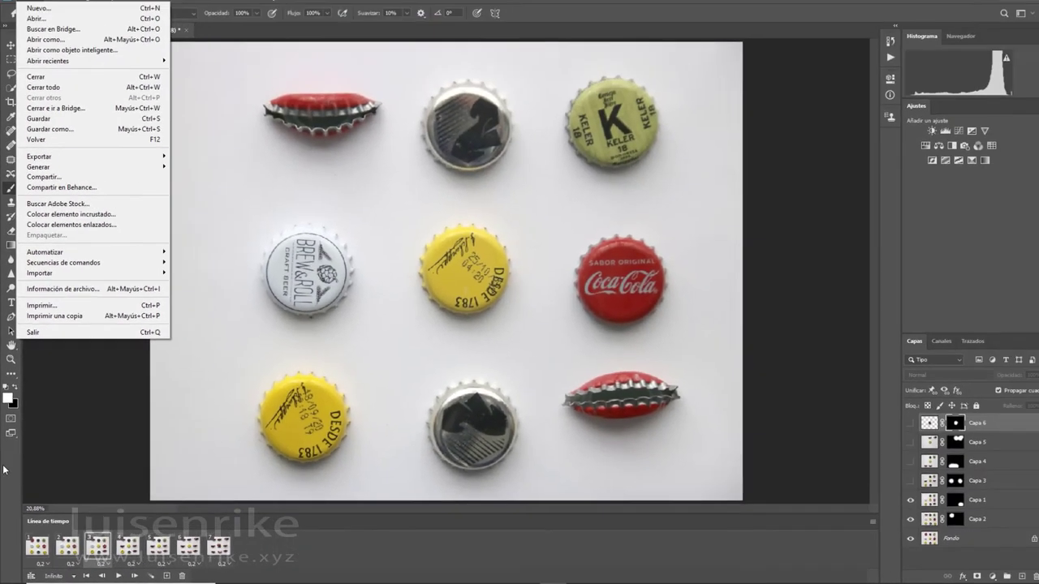
Select frame 1 and save the document in the Chapas folder as the layered Photoshop file IMG_2467 with Maximizar compatibilidad enabled
click(104, 493)
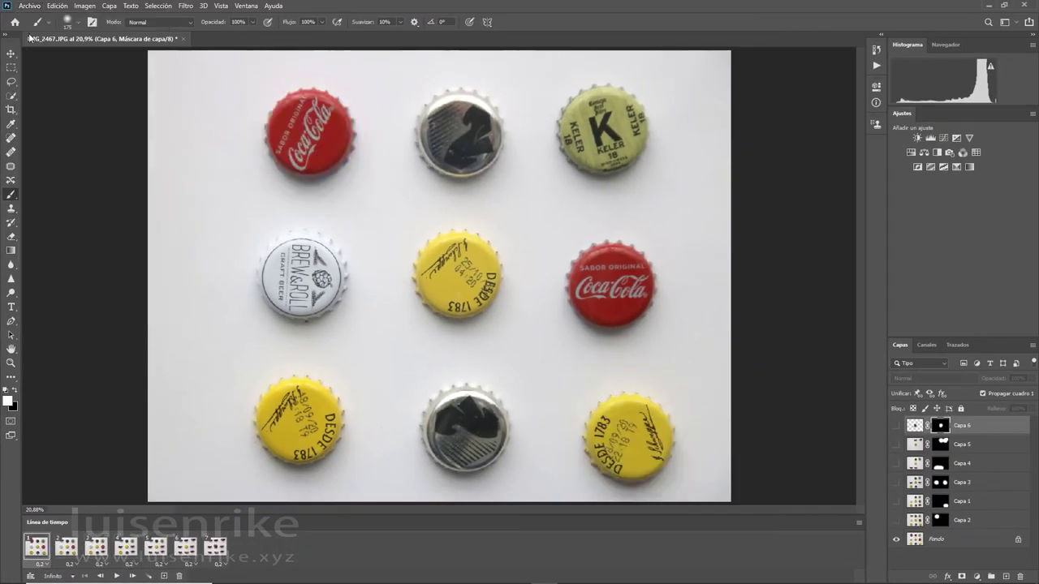
click(29, 6)
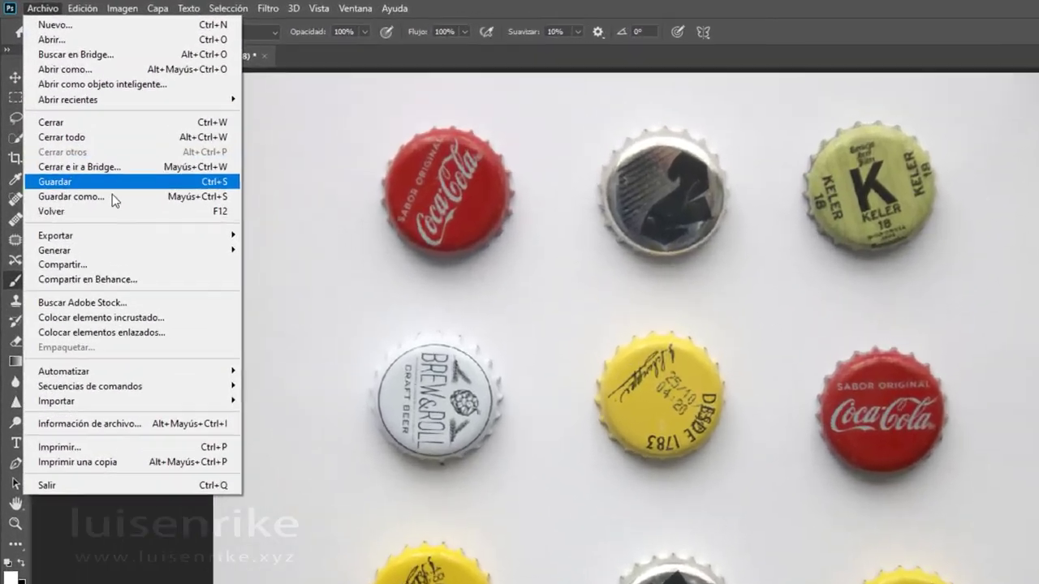
click(112, 196)
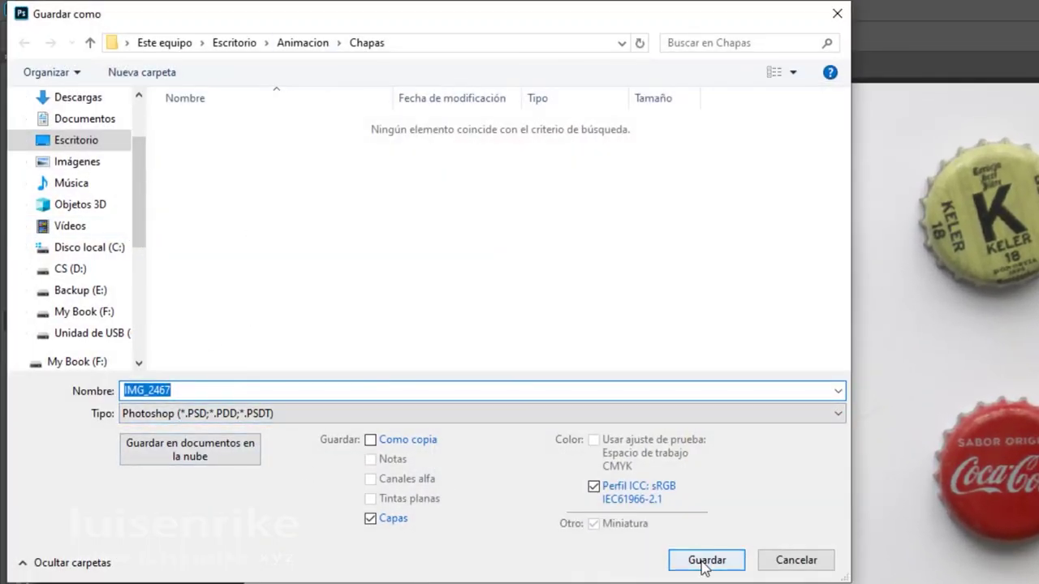
click(704, 562)
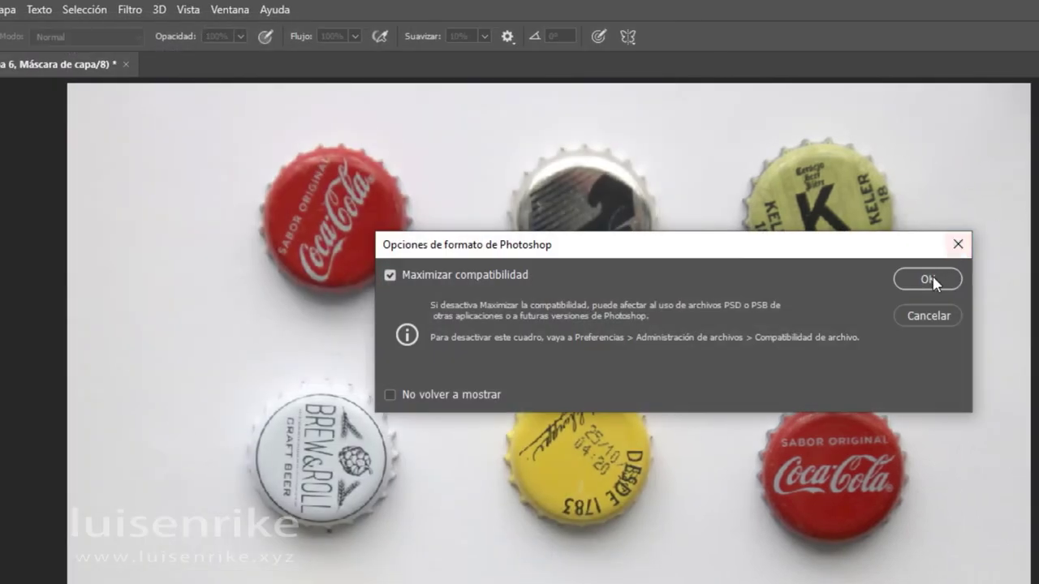
click(928, 280)
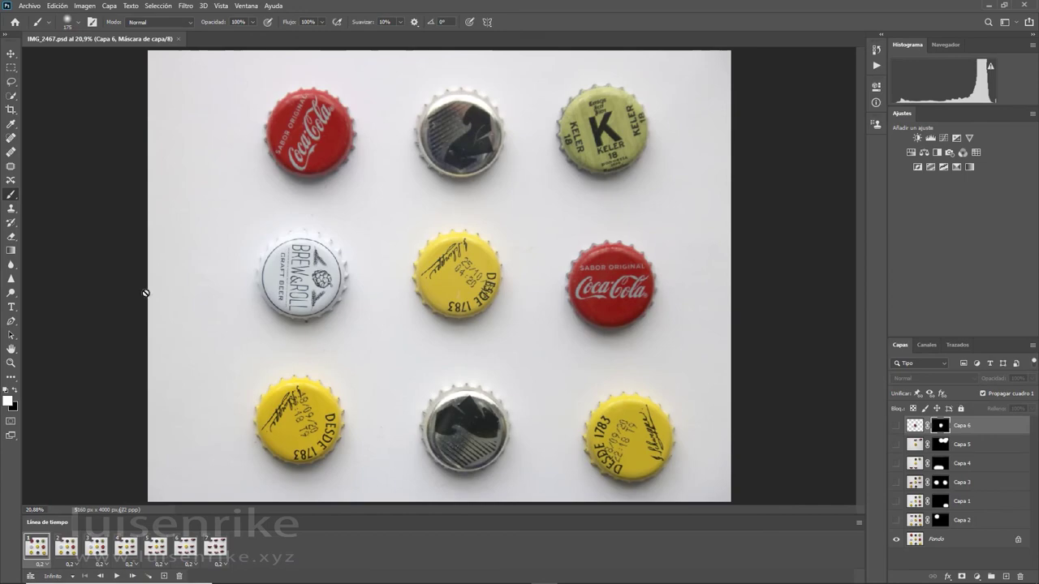
Save the animation as the GIF file IMG_2467 in the Chapas folder, using the Local (Selectiva) palette, 256 colours and 75% Difusión dithering
click(28, 6)
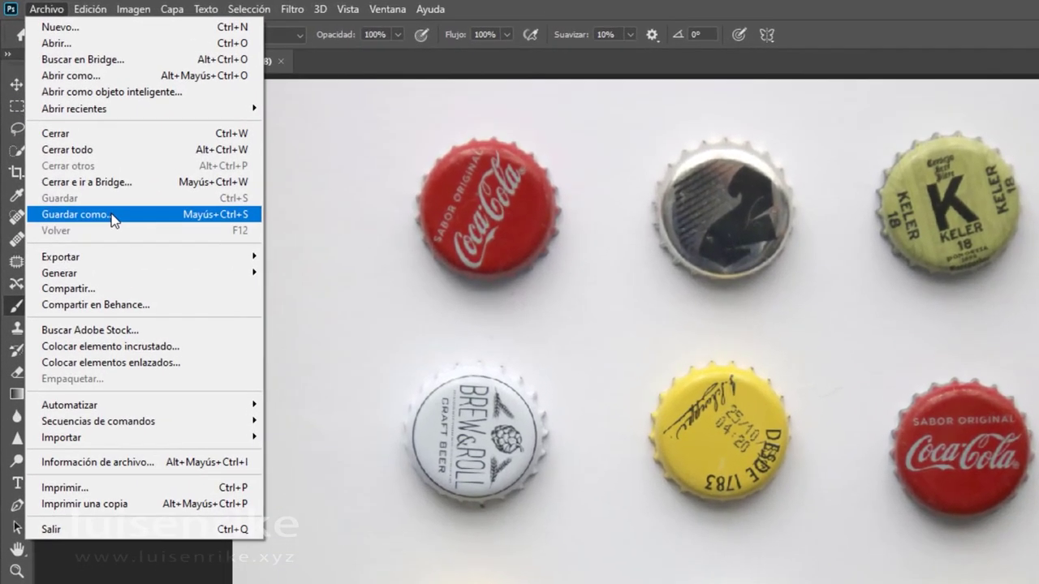
click(90, 180)
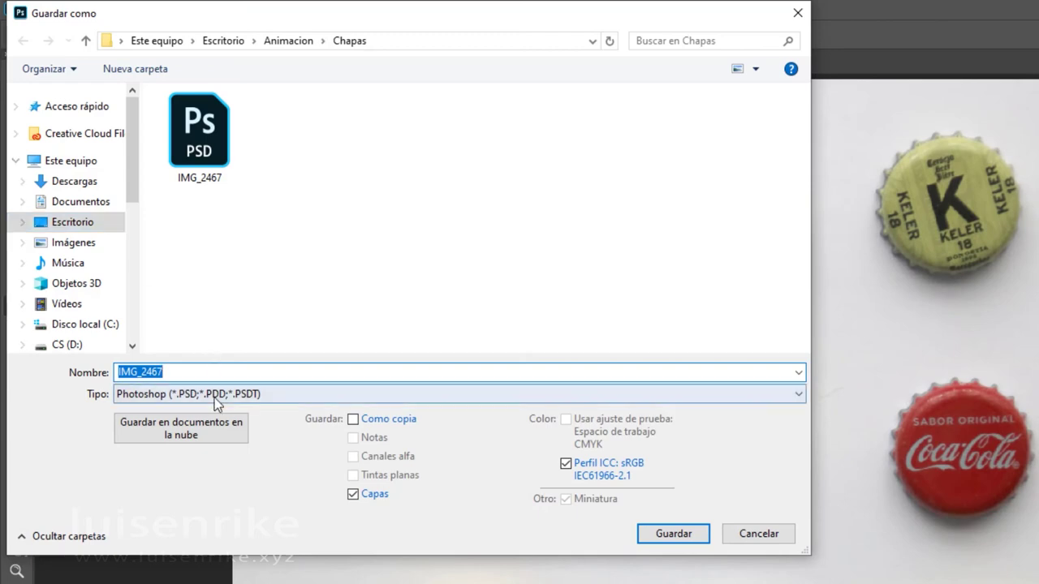
click(214, 396)
click(232, 540)
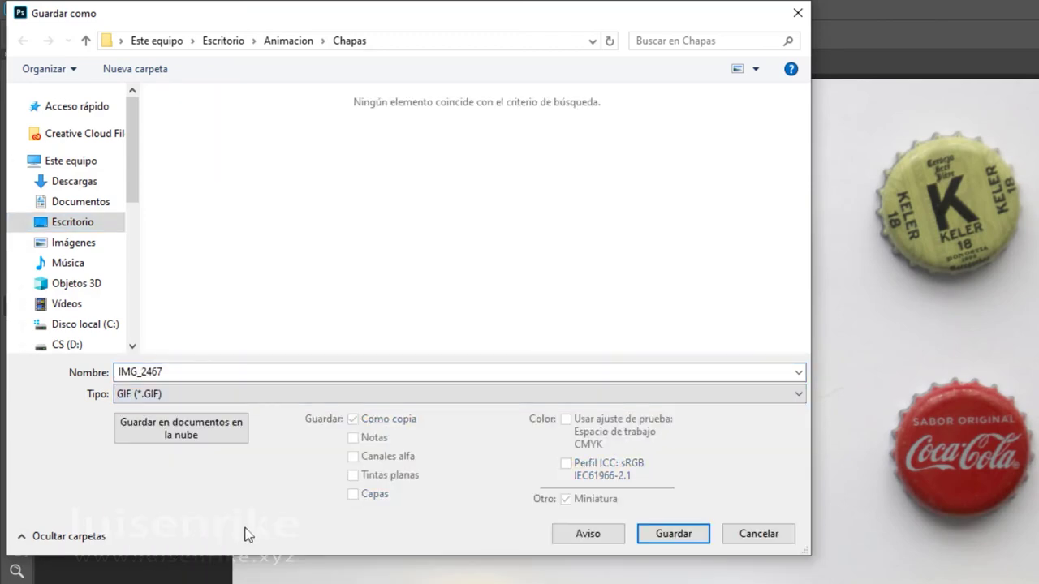
click(673, 533)
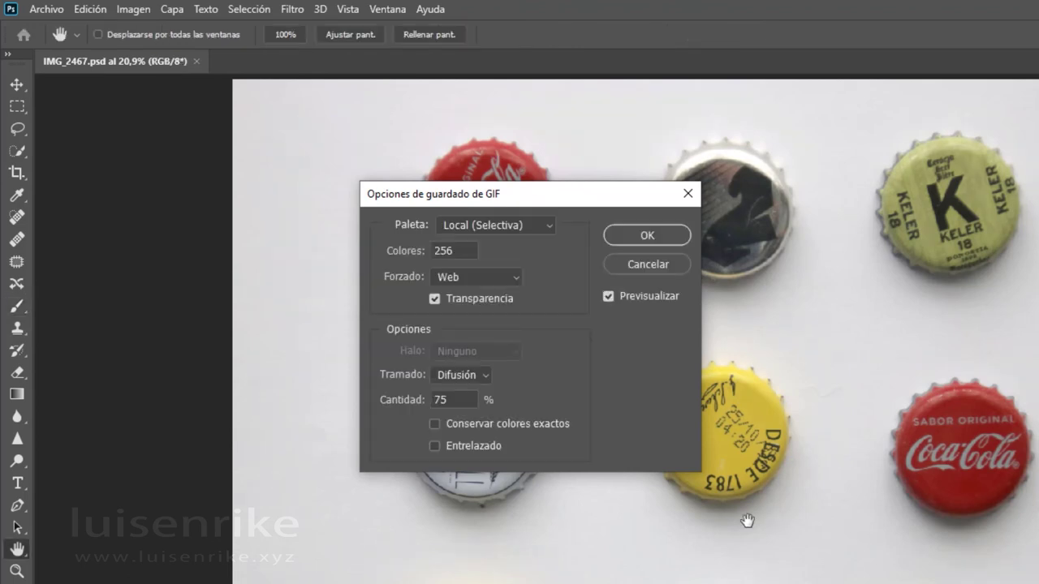
click(643, 235)
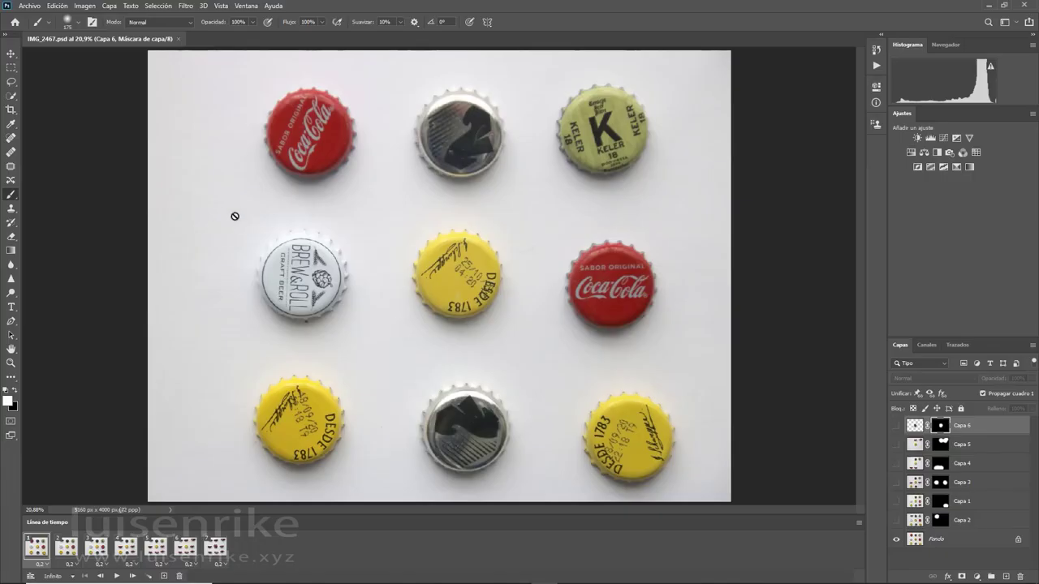
click(85, 6)
click(114, 86)
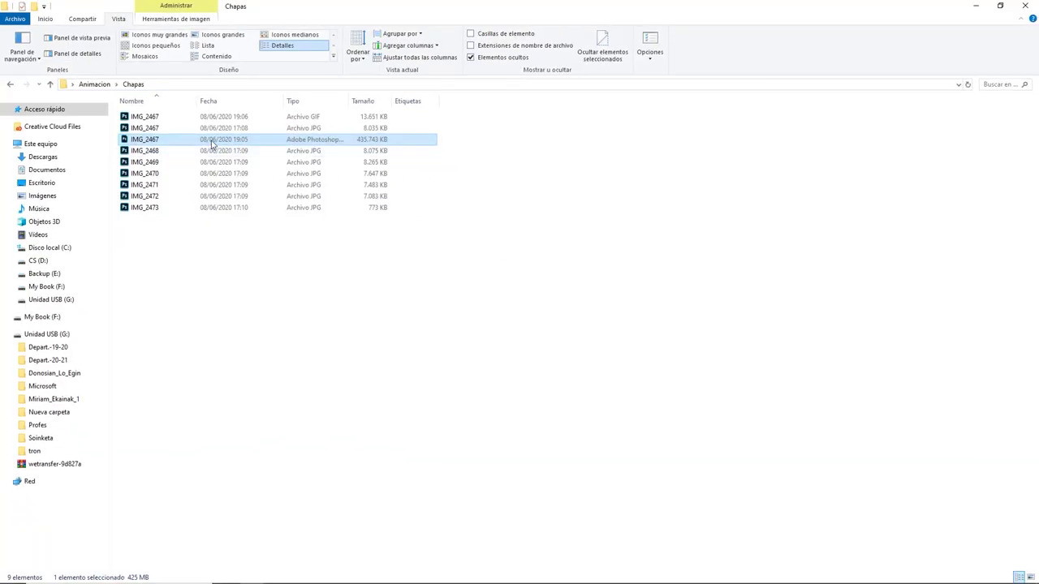
Open the saved GIF IMG_2467 from the Chapas folder with Fotos to view the animation
right_click(138, 119)
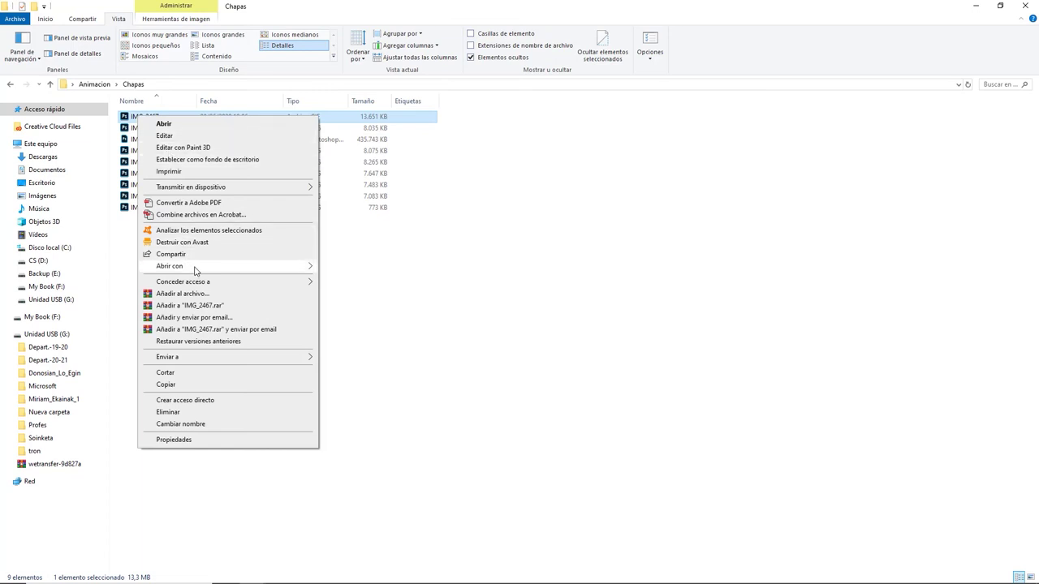
mouse_move(195, 268)
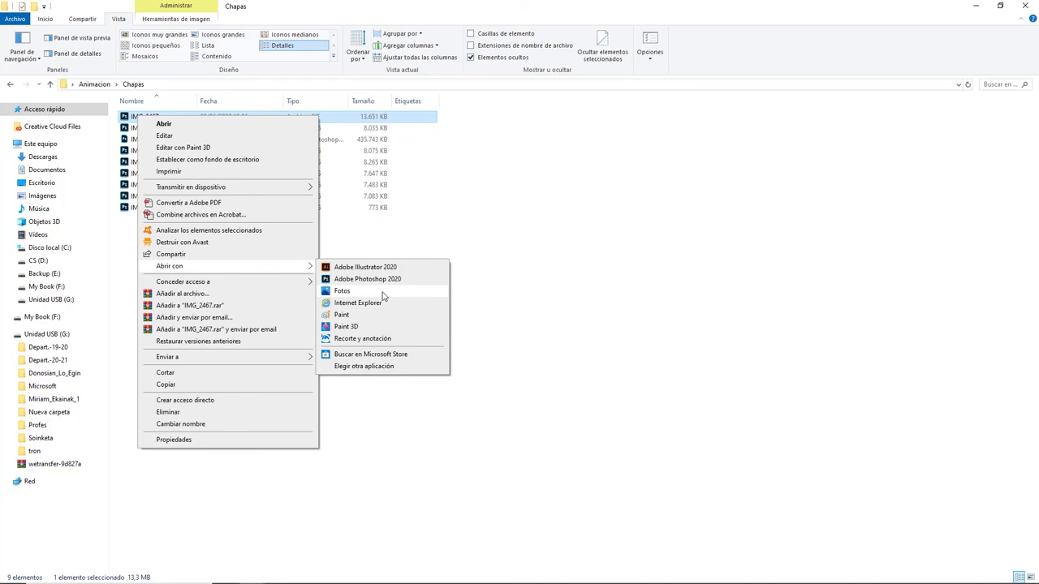
click(341, 291)
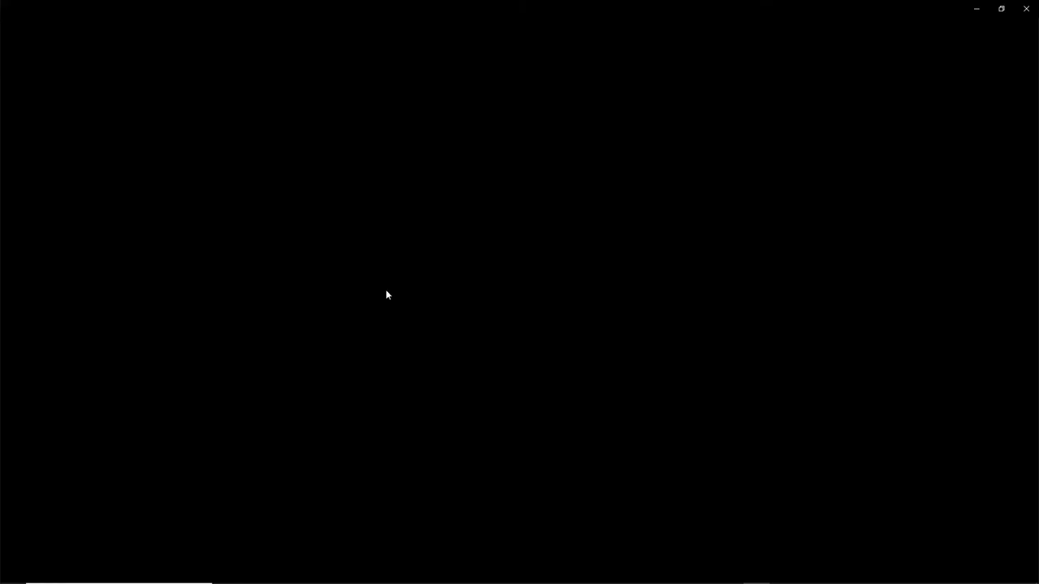